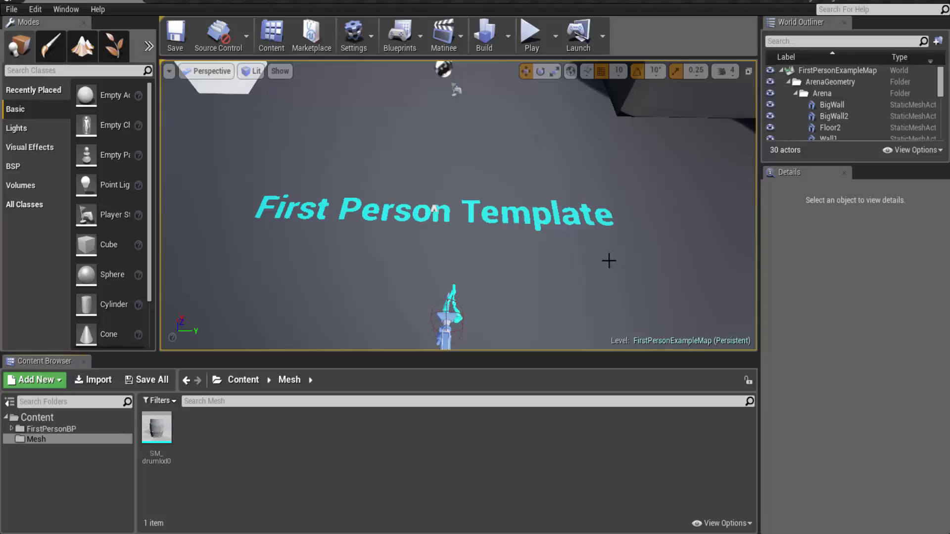
# Step: Delete the SM_drumlod0 static mesh from the Mesh folder
pyautogui.moveTo(589, 261); pyautogui.dragTo(489, 149, button='right')
pyautogui.moveTo(524, 247); pyautogui.dragTo(441, 266, button='right')
pyautogui.click(156, 428)
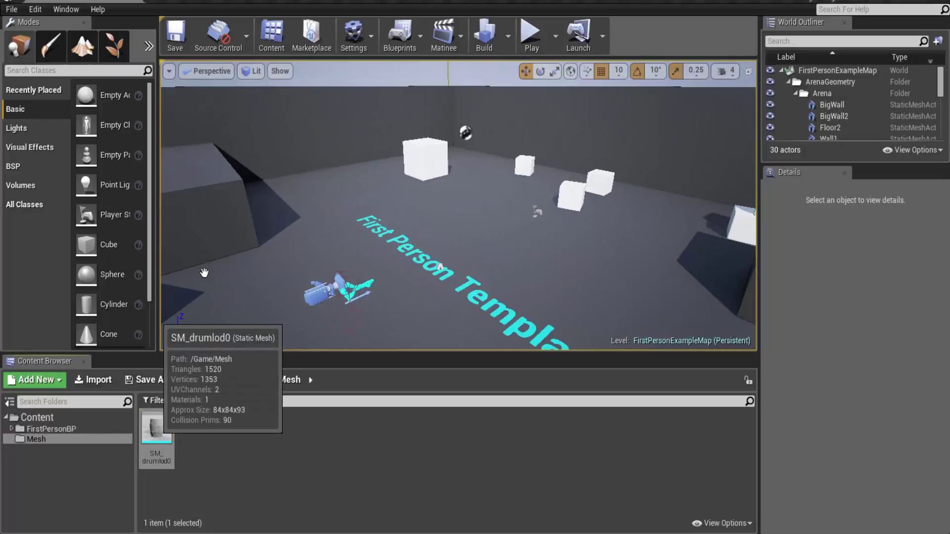
pyautogui.rightClick(157, 430)
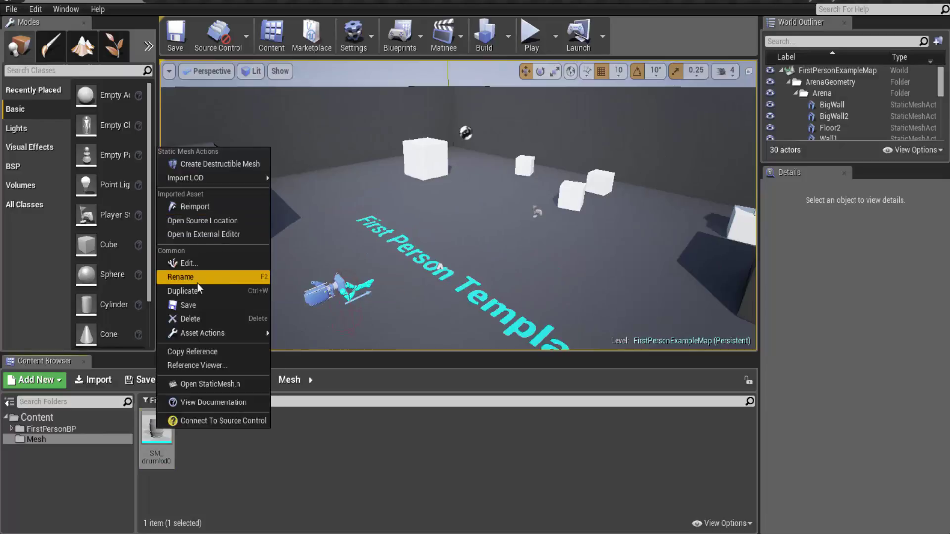
pyautogui.click(203, 319)
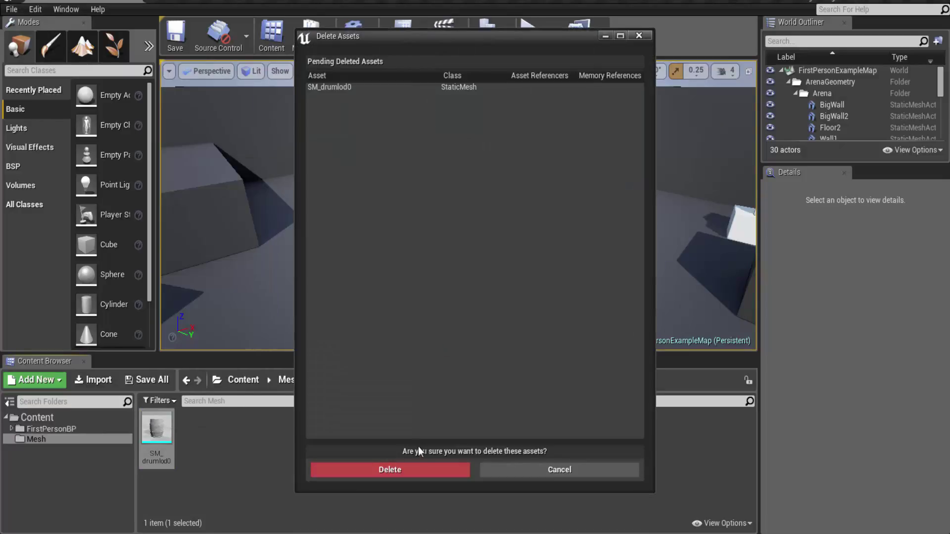
pyautogui.click(388, 468)
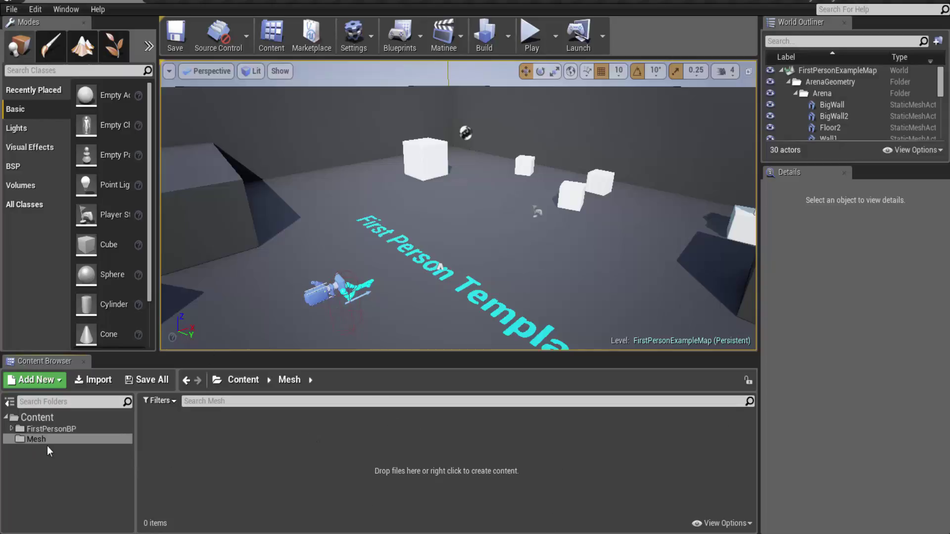
# Step: Import SM_drumlod0 from the GameArtAsset scenes folder into the Mesh folder with Generate Lightmap UVs turned off
pyautogui.rightClick(395, 482)
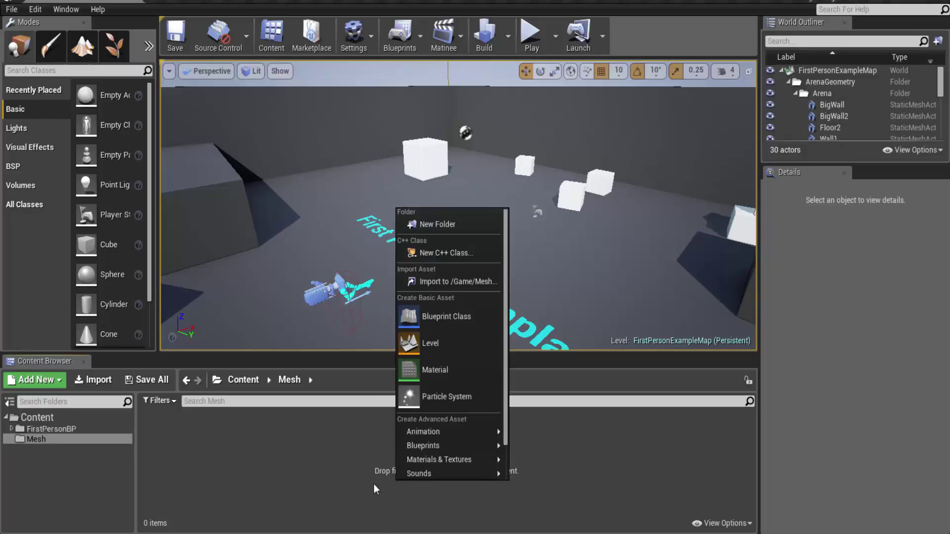
pyautogui.click(461, 281)
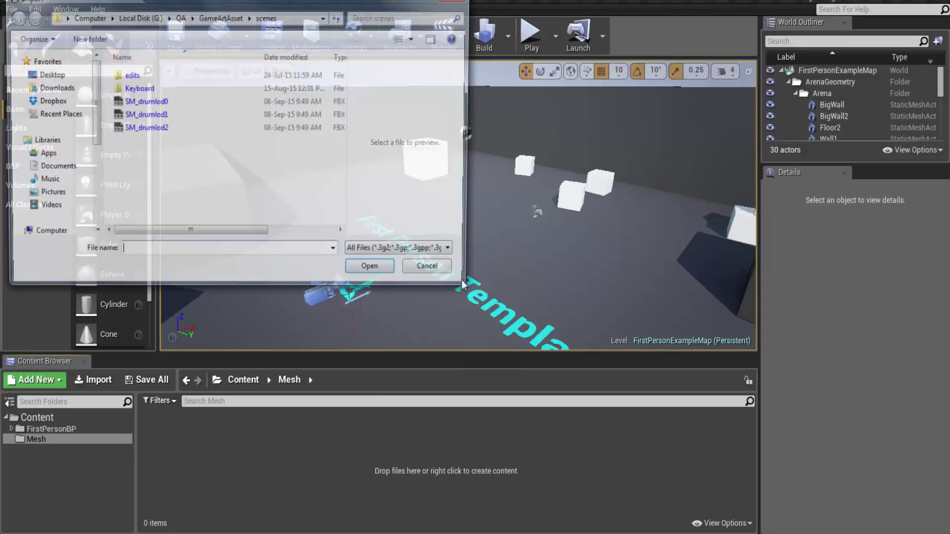
pyautogui.click(157, 104)
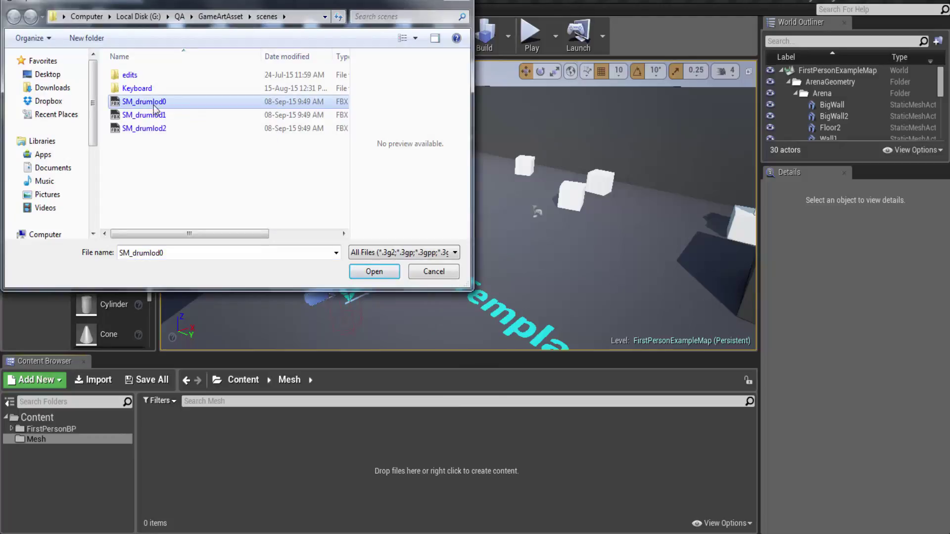
pyautogui.click(373, 271)
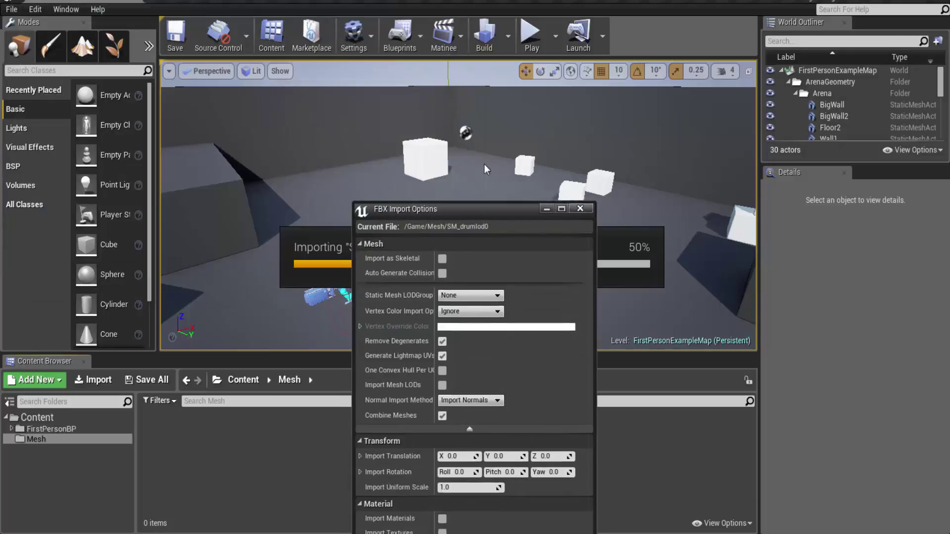
pyautogui.moveTo(477, 50); pyautogui.dragTo(689, 78)
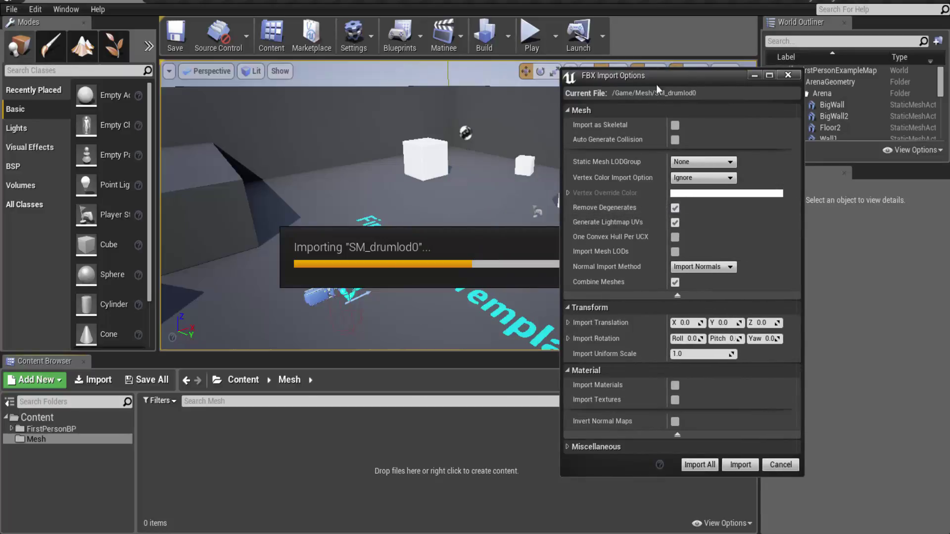
pyautogui.moveTo(675, 81); pyautogui.dragTo(639, 76)
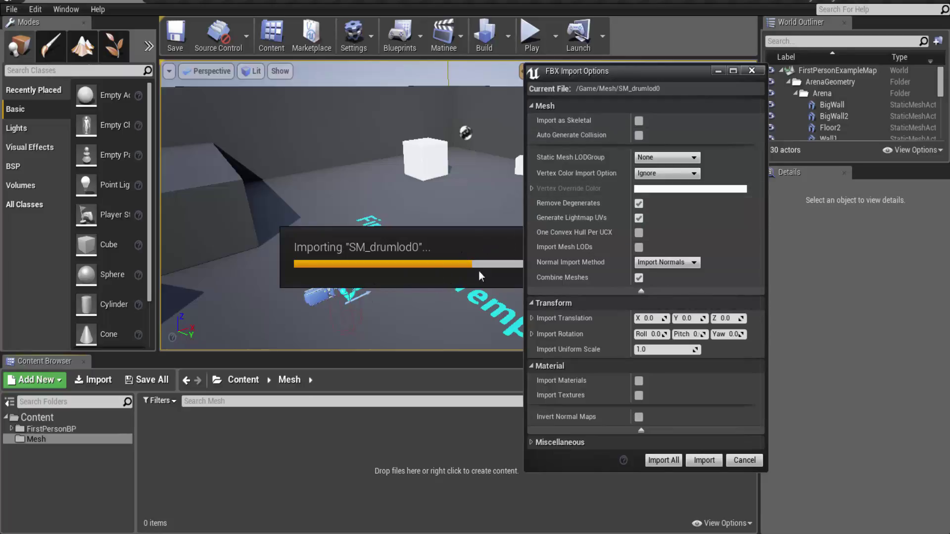
pyautogui.click(639, 218)
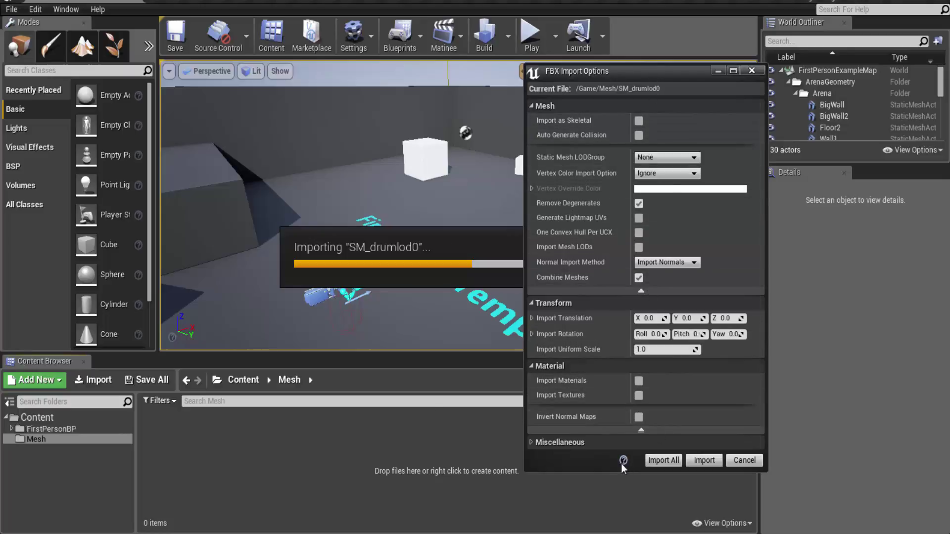
pyautogui.click(698, 464)
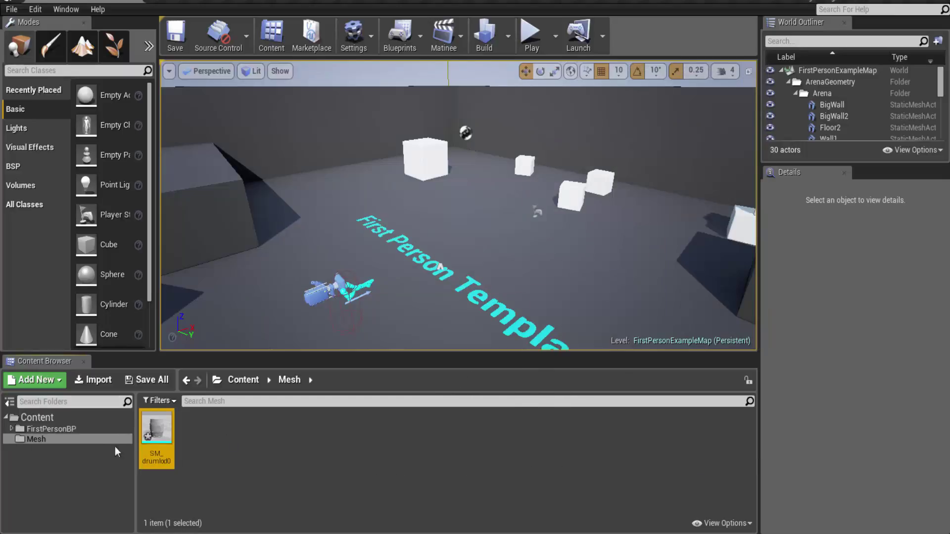
# Step: Open the imported SM_drumlod0 mesh for editing and examine the collision wireframe around the barrel
pyautogui.doubleClick(163, 440)
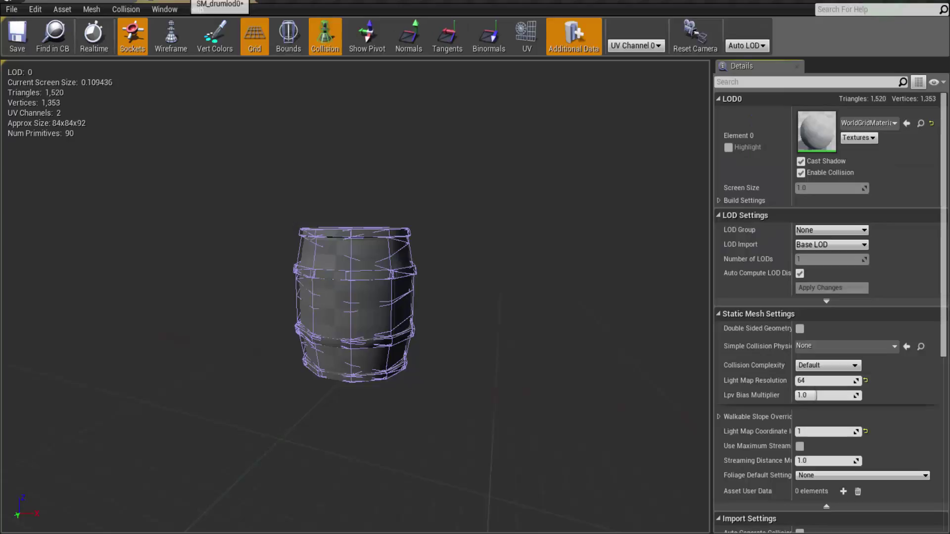
pyautogui.moveTo(523, 330); pyautogui.dragTo(301, 311)
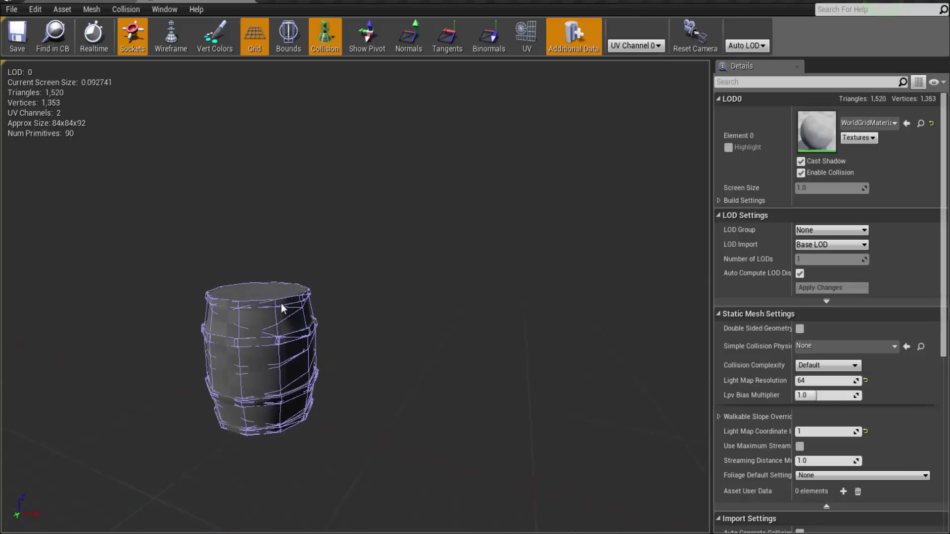
pyautogui.moveTo(285, 352); pyautogui.dragTo(284, 316)
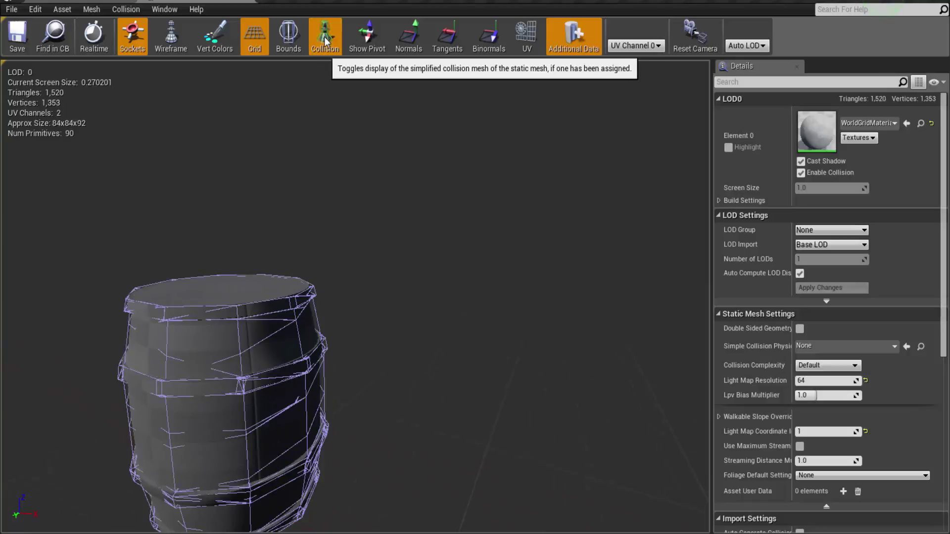
pyautogui.moveTo(416, 328); pyautogui.dragTo(411, 376)
# Step: Display the barrel's UV layout and switch it to UV Channel 1
pyautogui.click(633, 47)
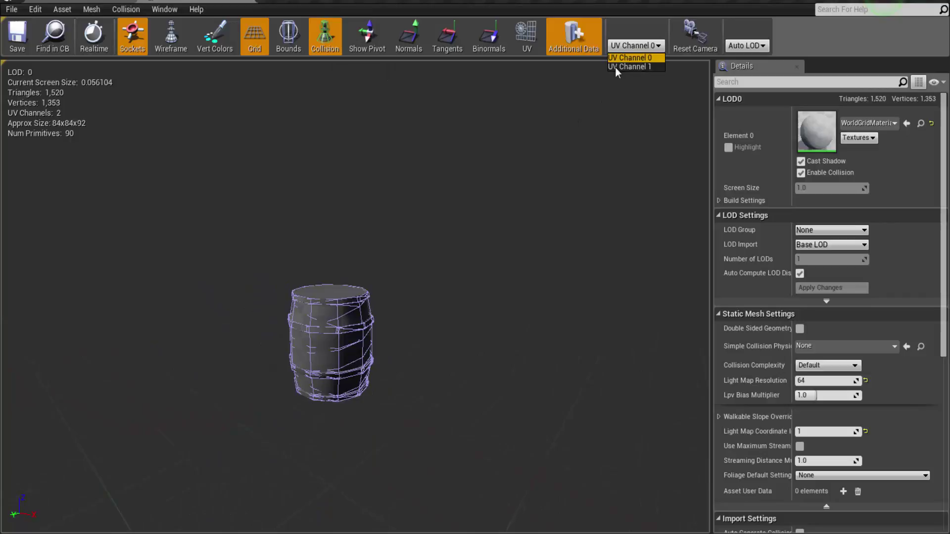
pyautogui.click(527, 45)
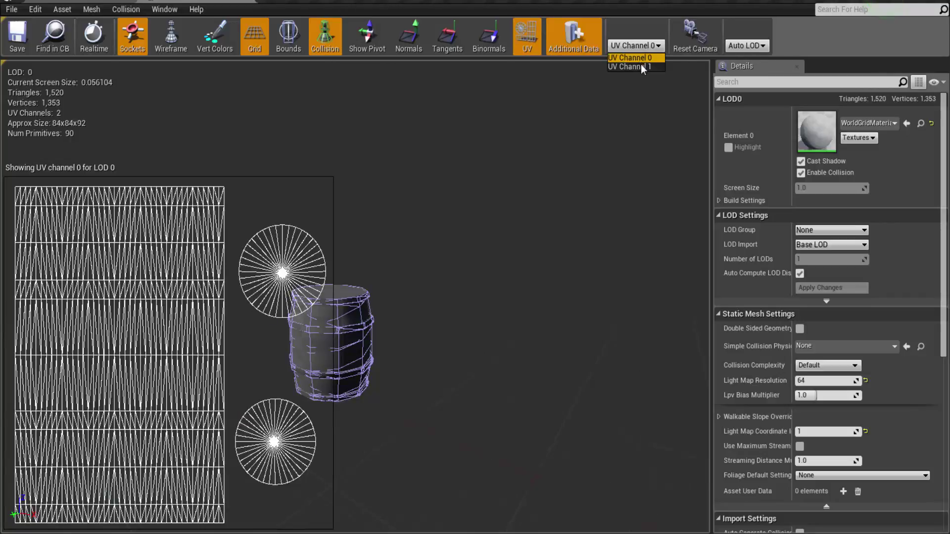
pyautogui.click(641, 68)
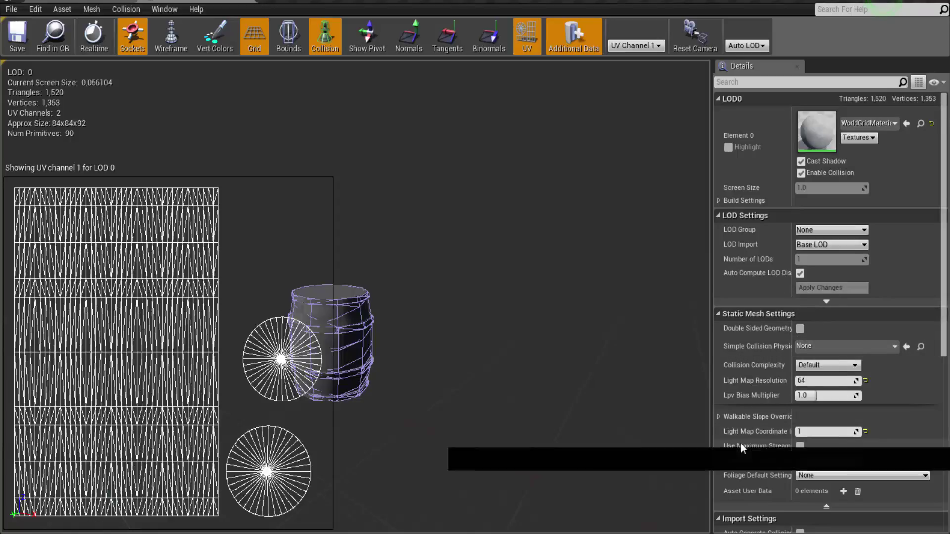
# Step: Set the barrel mesh's Light Map Resolution to 128
pyautogui.scroll(-2, 785, 411)
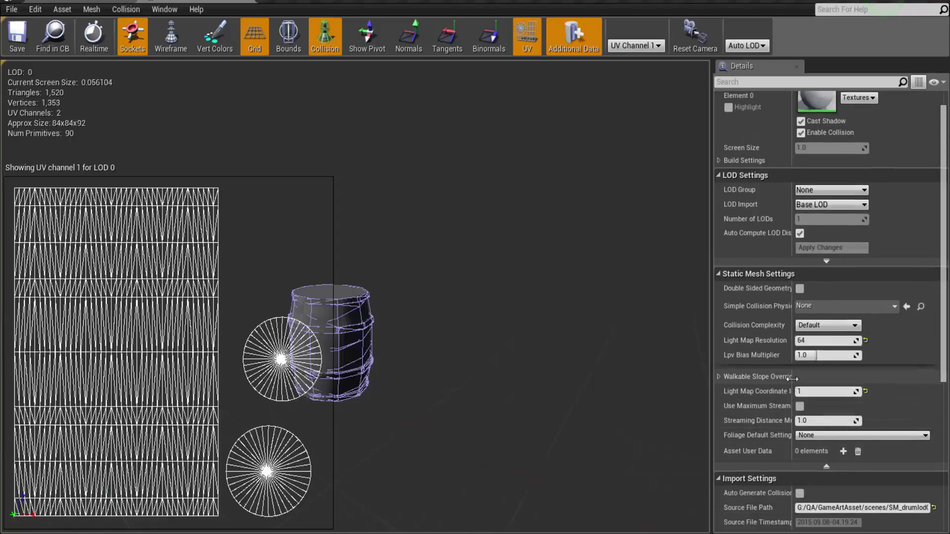
pyautogui.moveTo(793, 379); pyautogui.dragTo(832, 379)
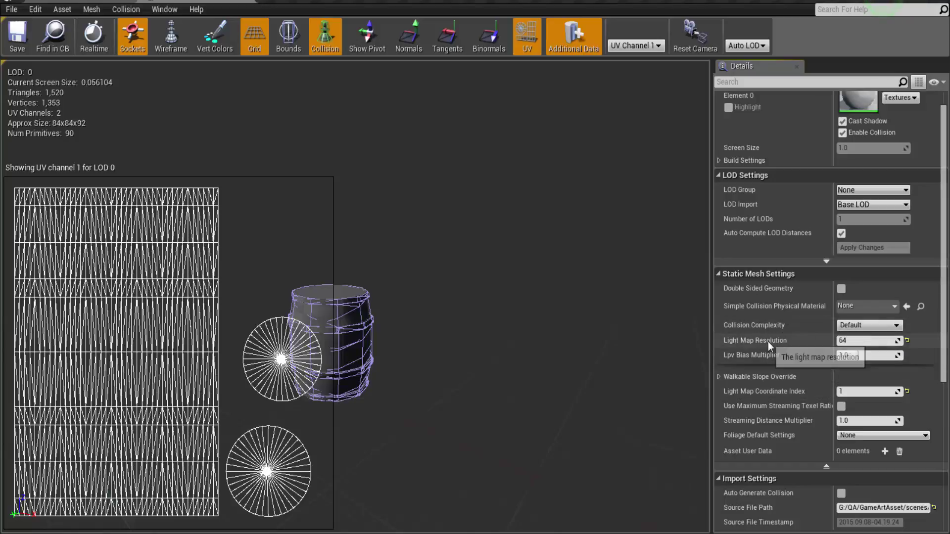
pyautogui.click(847, 343)
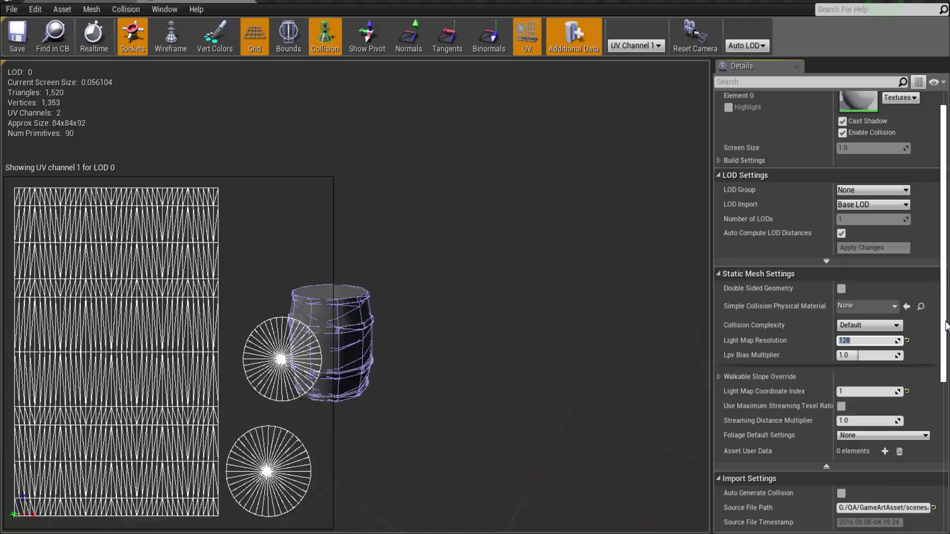
pyautogui.scroll(3, 945, 326)
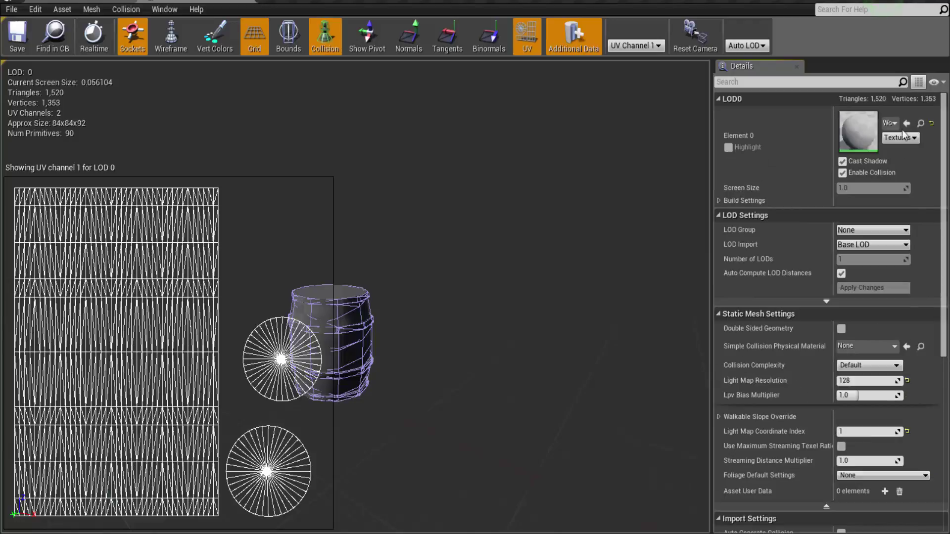
# Step: Hide the UV layout and the collision wireframe, and examine the plain barrel mesh from near and far
pyautogui.moveTo(445, 346); pyautogui.dragTo(399, 300)
pyautogui.moveTo(568, 151); pyautogui.dragTo(533, 151)
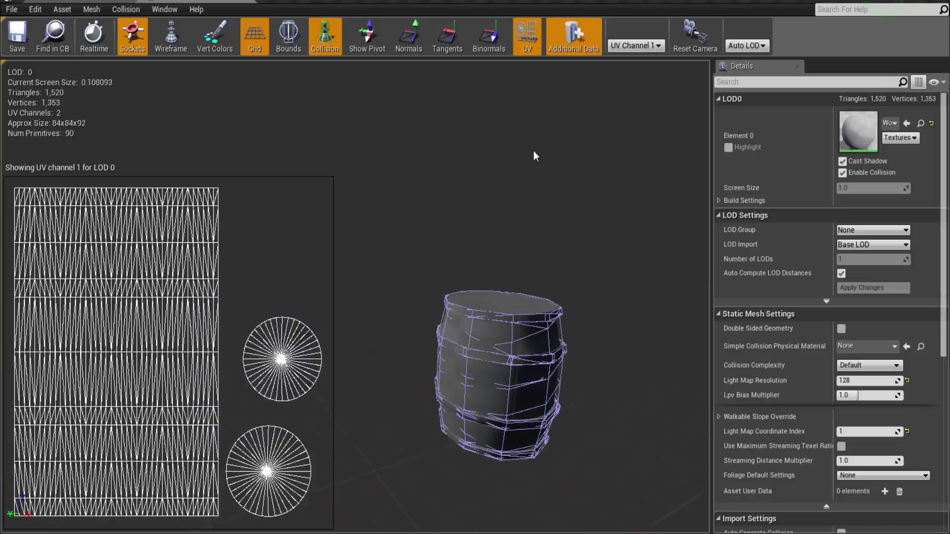
pyautogui.click(524, 33)
pyautogui.moveTo(542, 406); pyautogui.dragTo(687, 371)
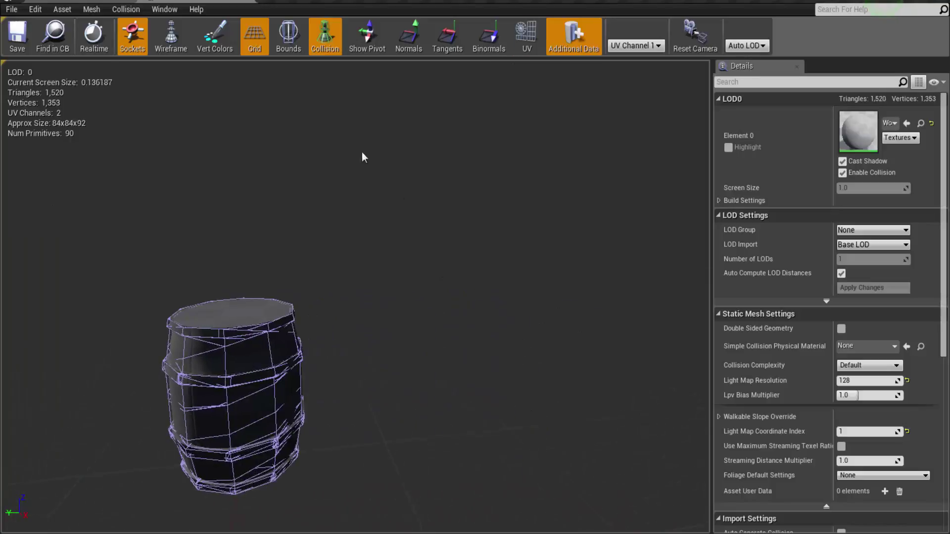
pyautogui.click(328, 47)
pyautogui.press('s')
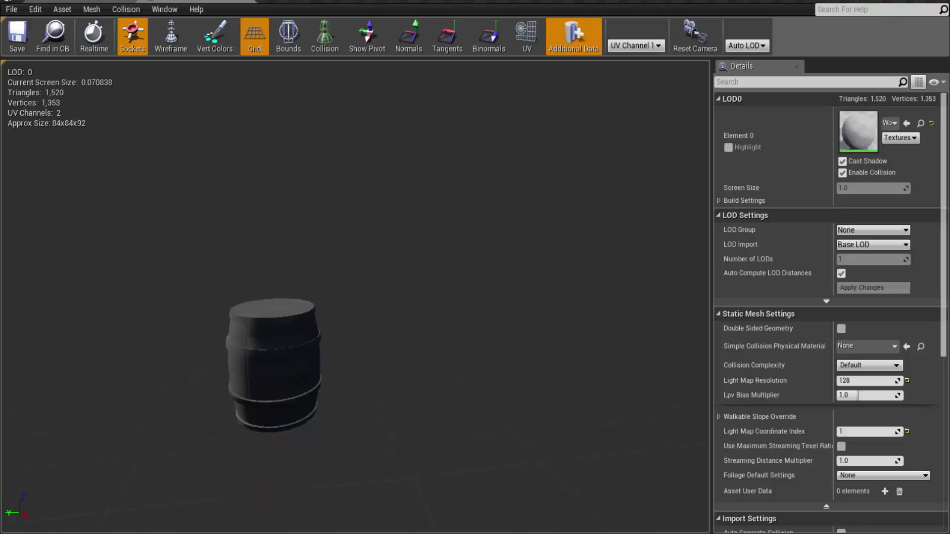
pyautogui.press('a')
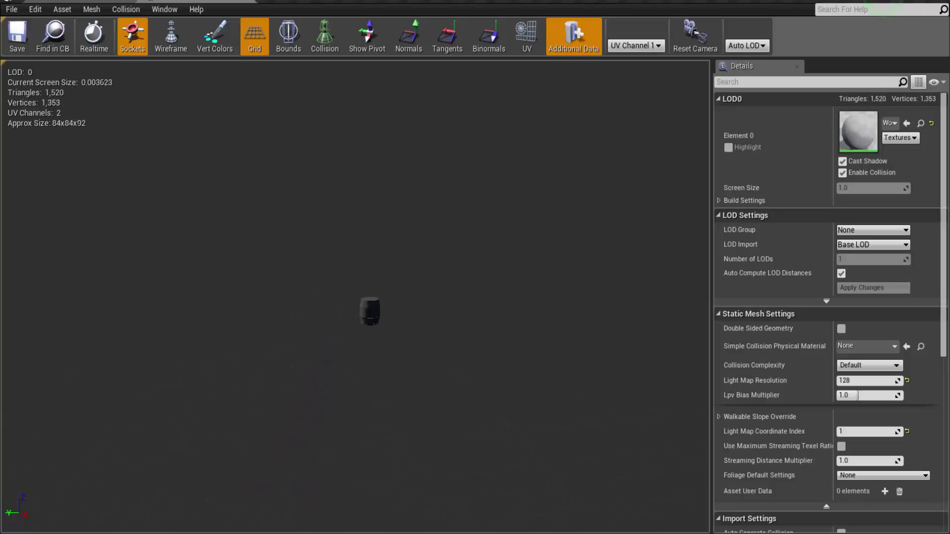
pyautogui.press('w')
pyautogui.press('w')
pyautogui.press('d')
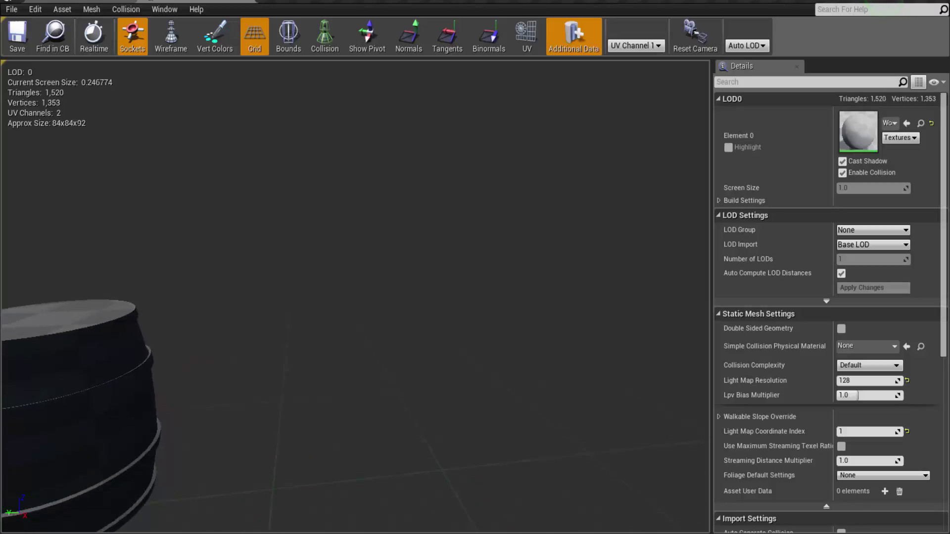
pyautogui.press('a')
pyautogui.press('s')
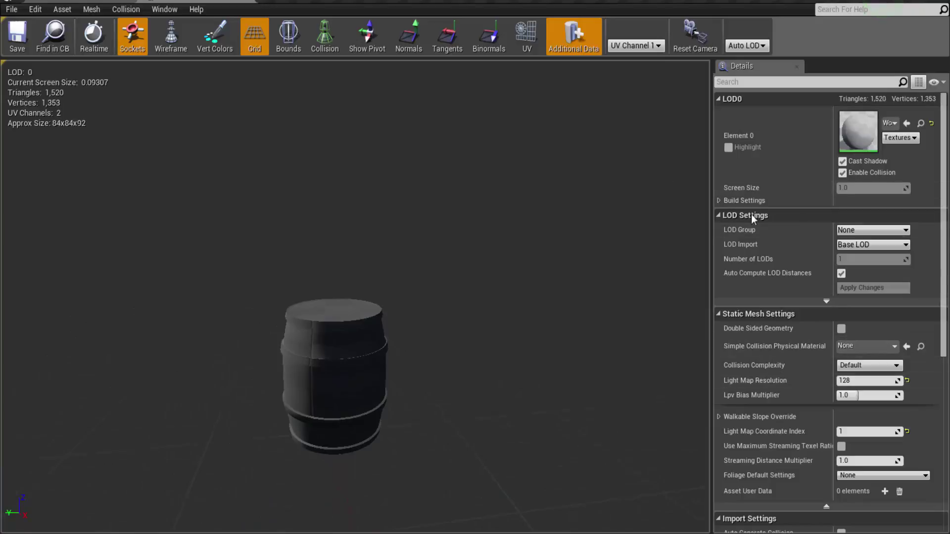
# Step: Import SM_drumlod1 from the GameArtAsset scenes folder as LOD Level 1 of the barrel mesh
pyautogui.click(826, 301)
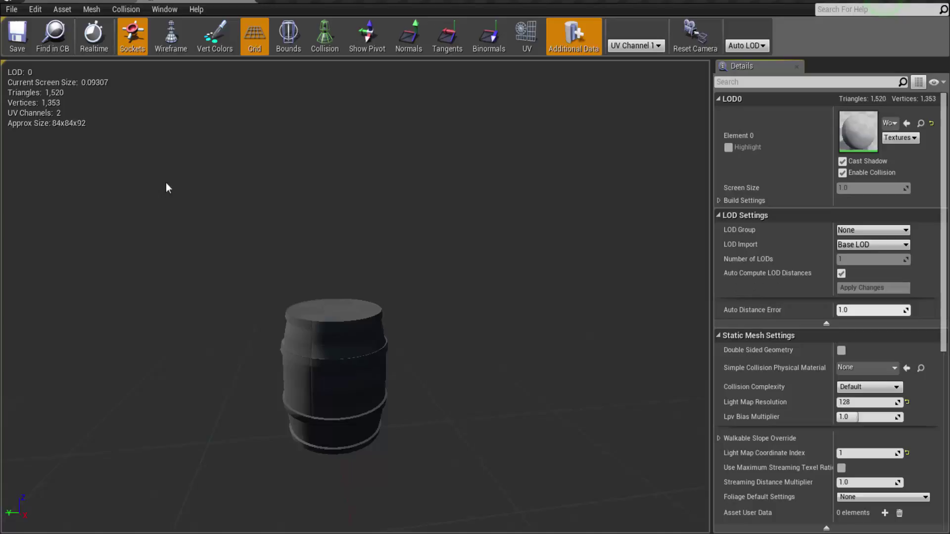
pyautogui.click(881, 247)
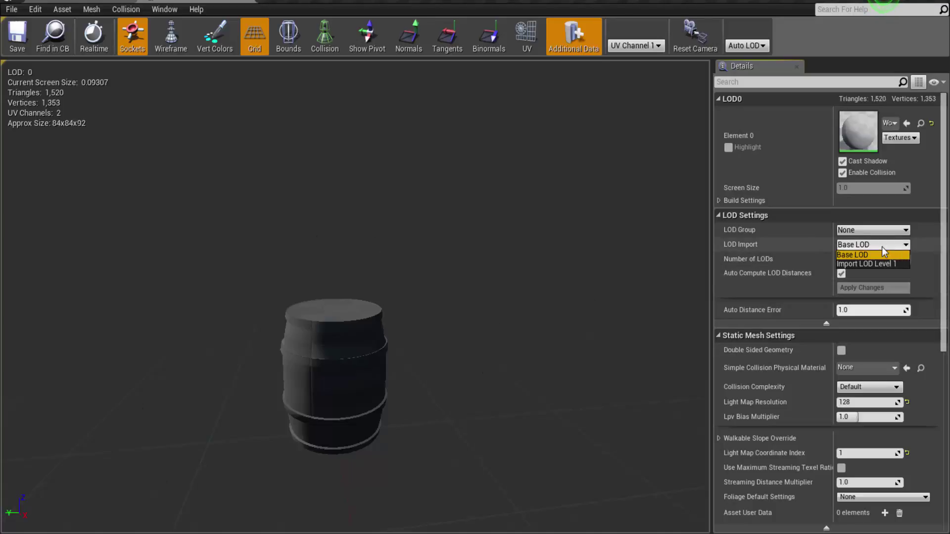
pyautogui.click(863, 263)
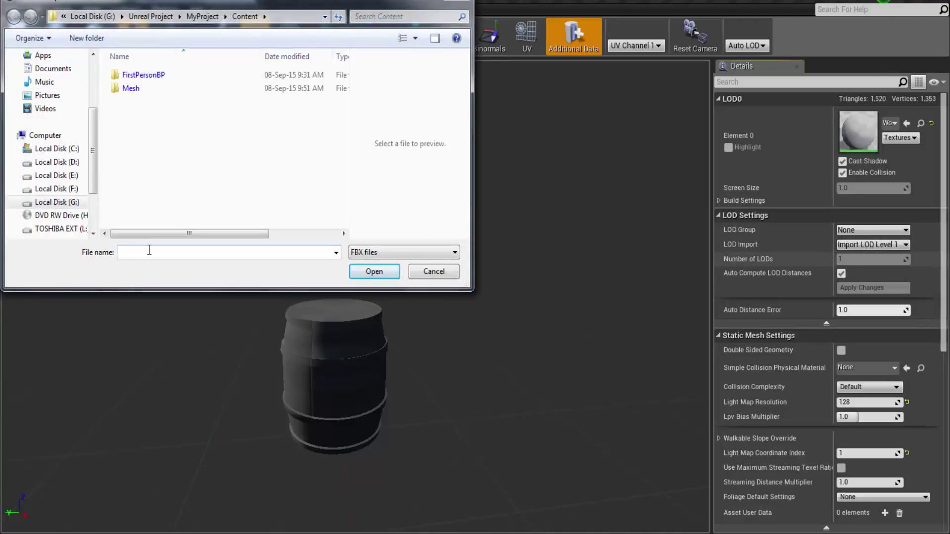
pyautogui.rightClick(150, 255)
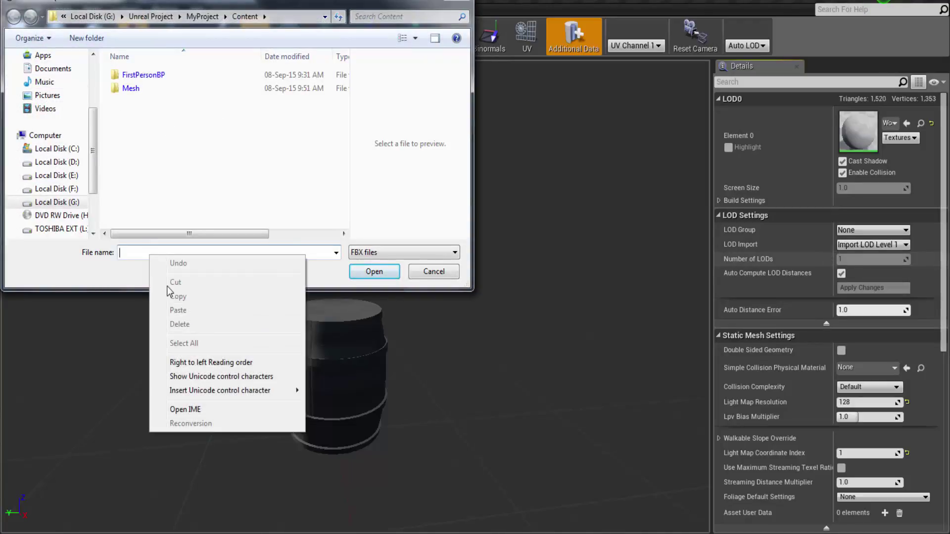
pyautogui.click(130, 232)
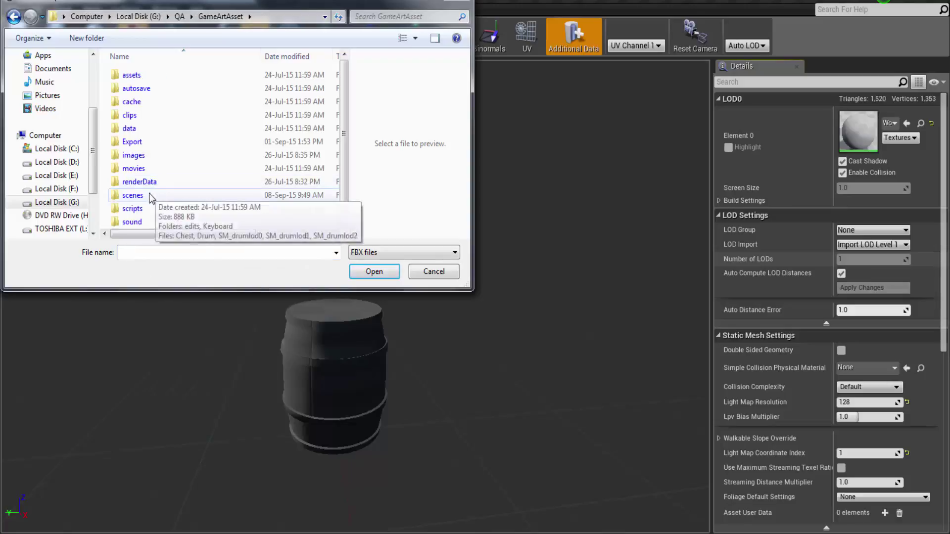
pyautogui.doubleClick(151, 196)
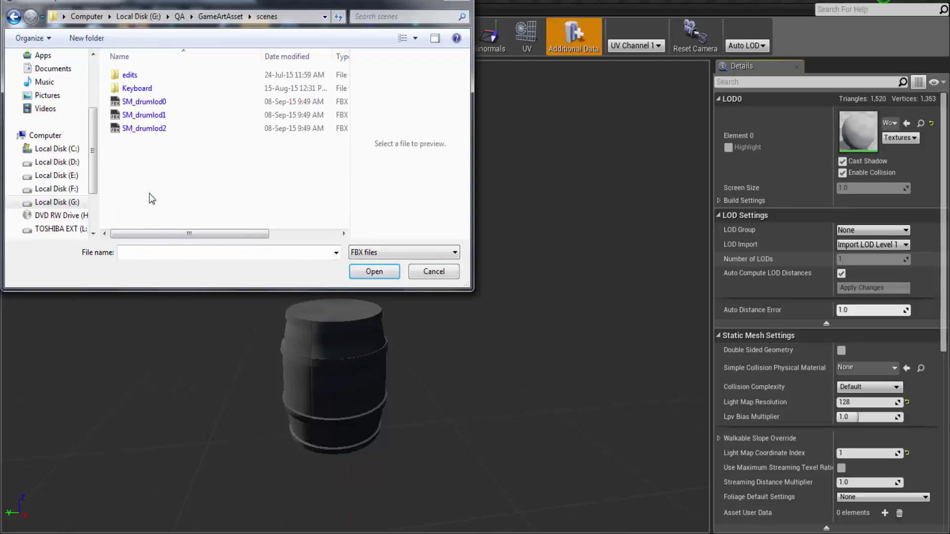
pyautogui.click(158, 115)
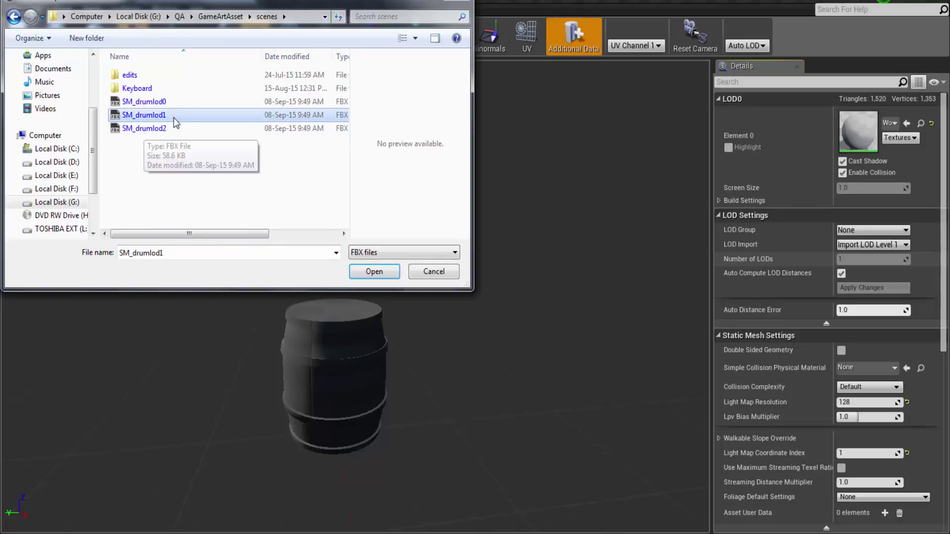
pyautogui.click(375, 271)
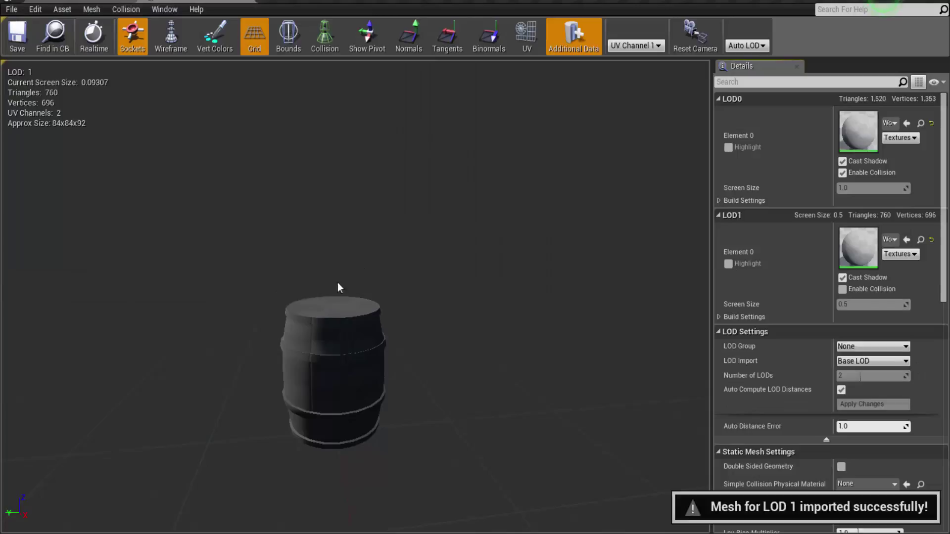
# Step: Import SM_drumlod2 from the scenes folder as LOD Level 2 of the barrel mesh
pyautogui.moveTo(428, 413); pyautogui.dragTo(452, 384)
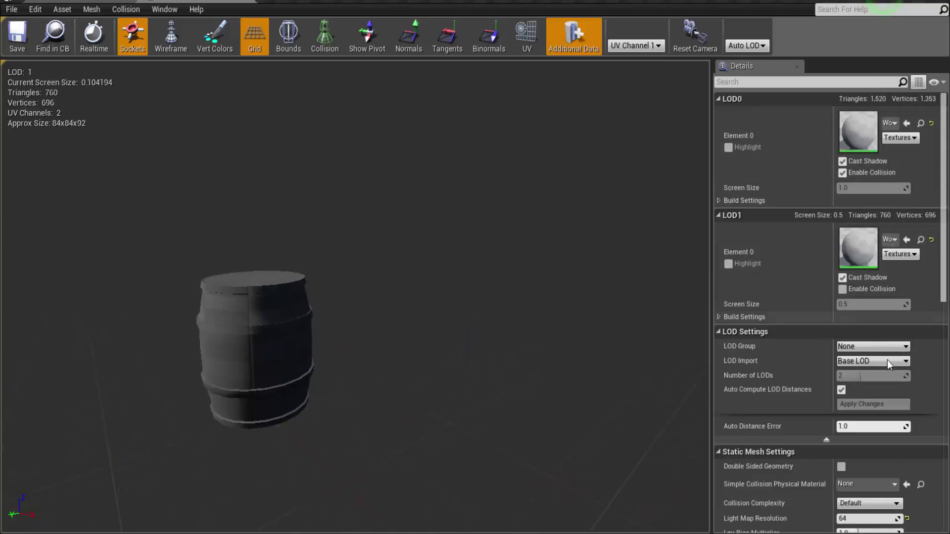
pyautogui.click(871, 361)
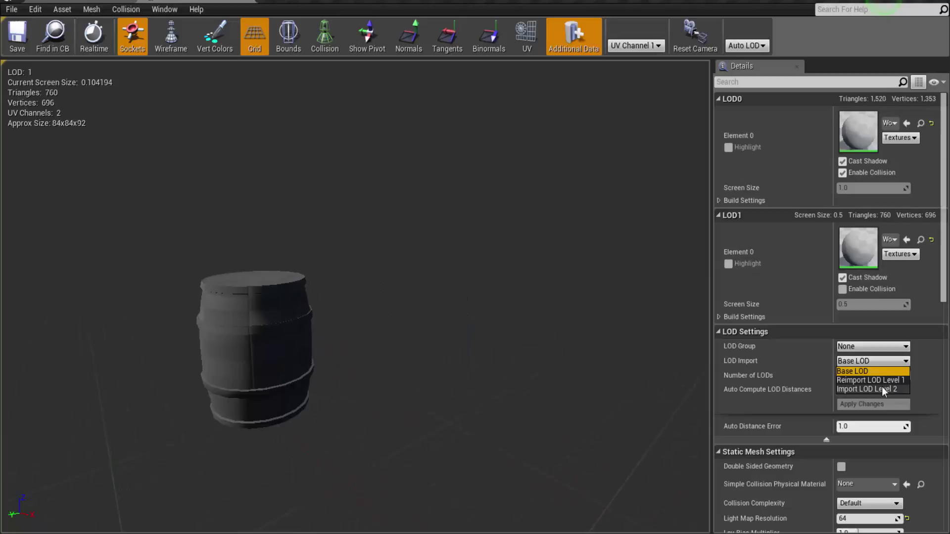
pyautogui.click(884, 389)
pyautogui.click(118, 128)
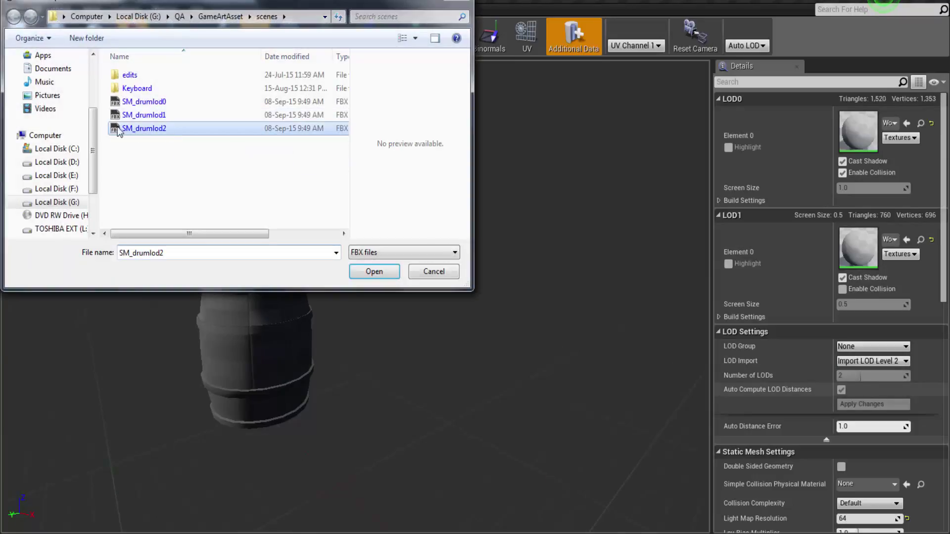
pyautogui.click(379, 268)
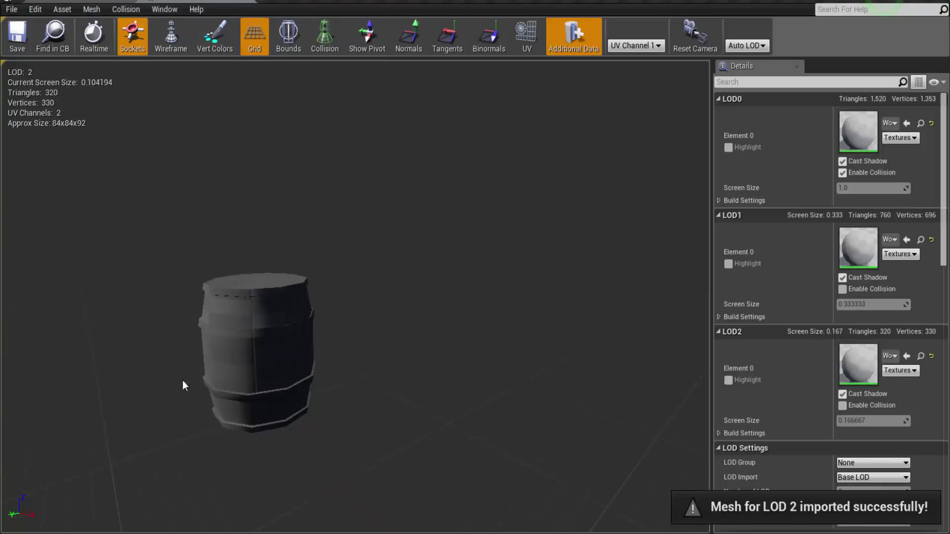
# Step: Examine the barrel from near and far to see how its LODs switch, and review the LOD settings
pyautogui.moveTo(183, 381); pyautogui.dragTo(302, 373)
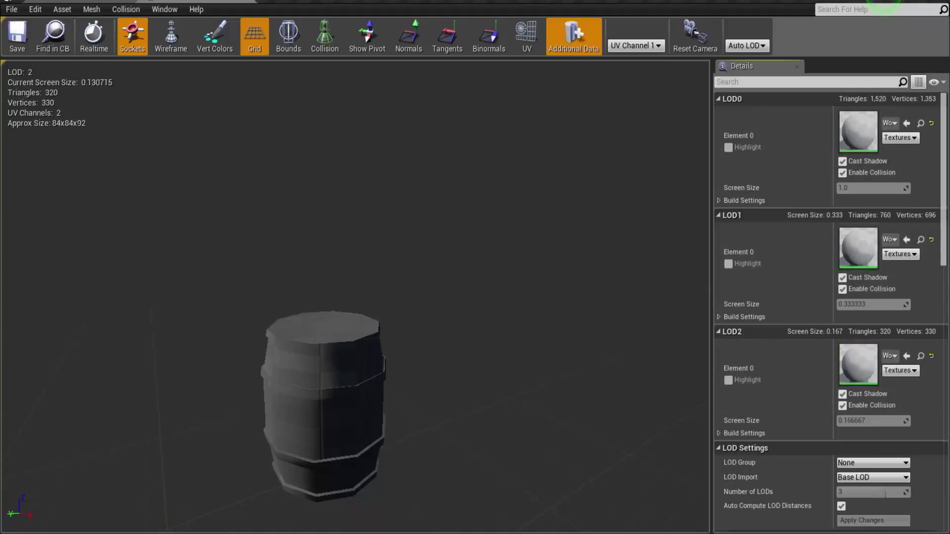
pyautogui.moveTo(355, 297); pyautogui.dragTo(396, 247, button='right')
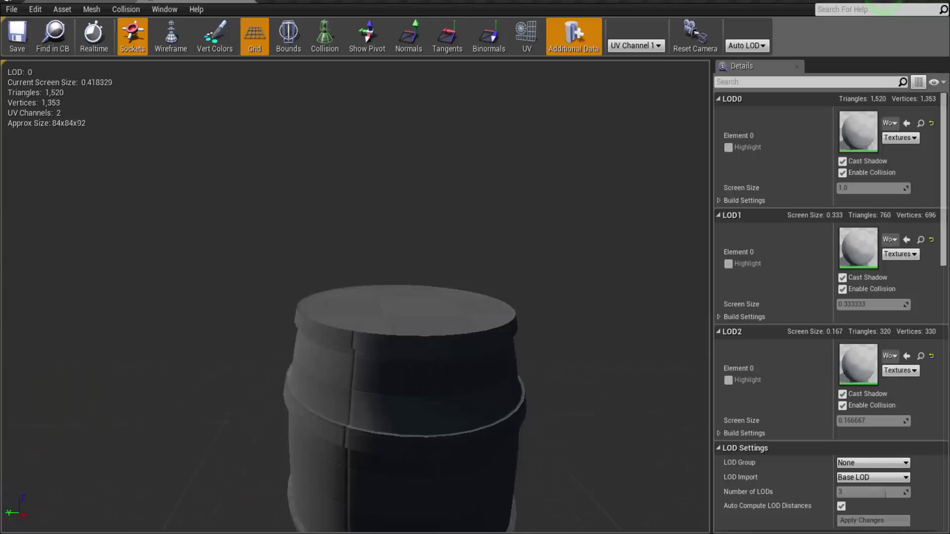
pyautogui.moveTo(396, 248); pyautogui.dragTo(423, 376)
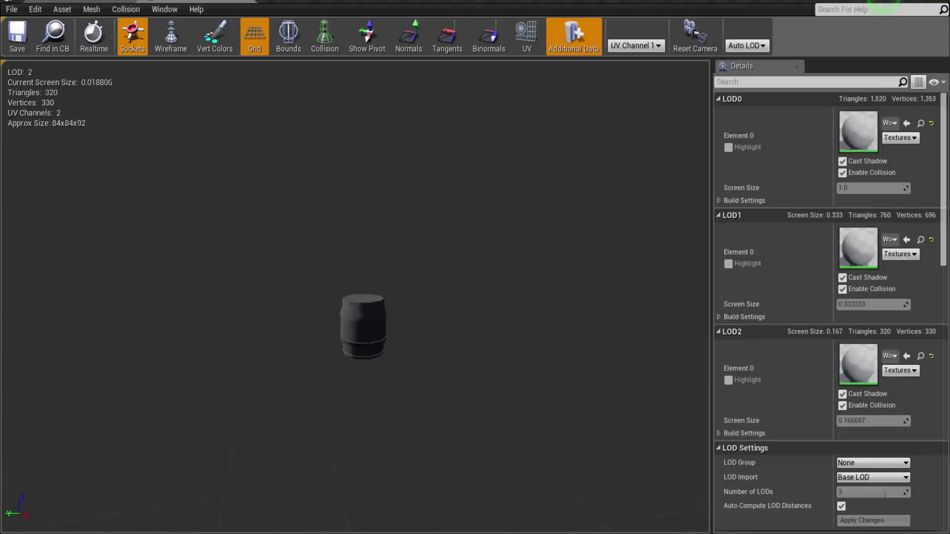
pyautogui.scroll(-4, 362, 317)
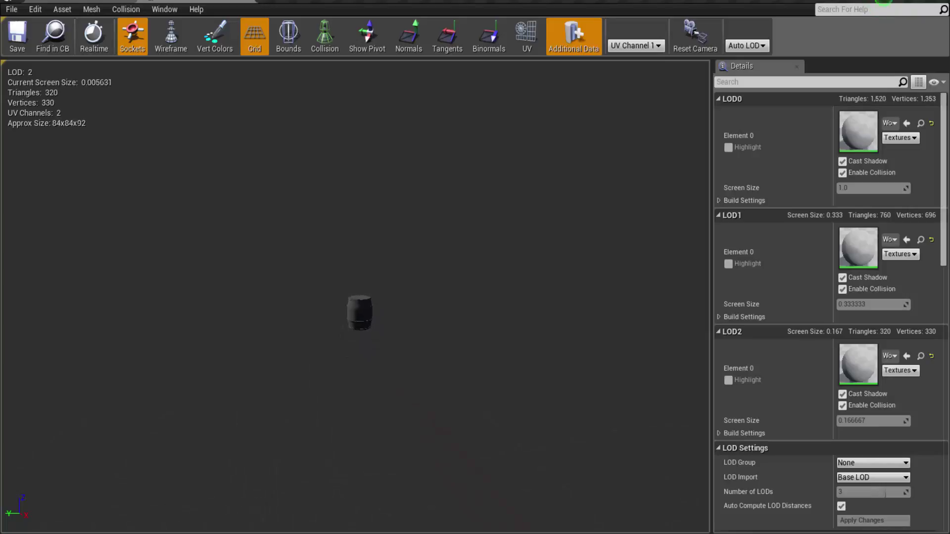
pyautogui.moveTo(455, 428); pyautogui.dragTo(461, 472)
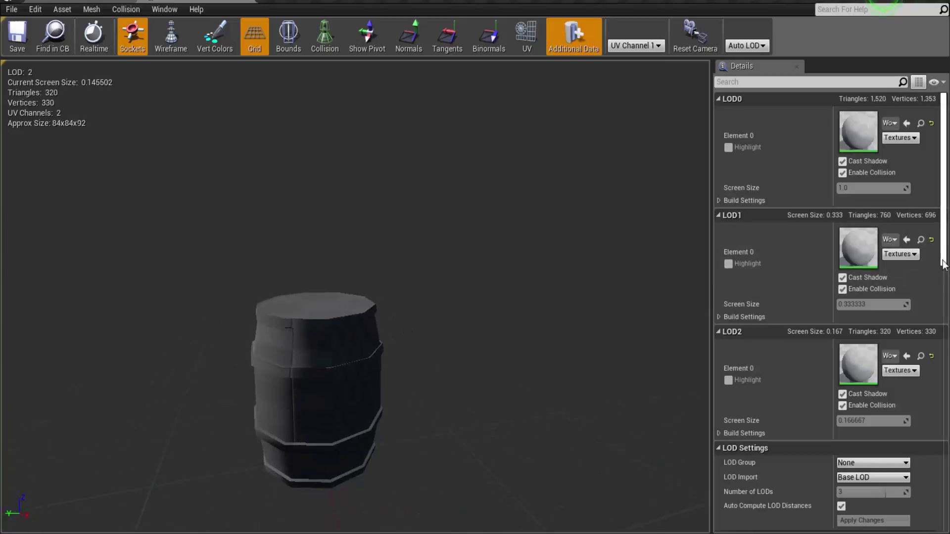
pyautogui.scroll(-5, 943, 264)
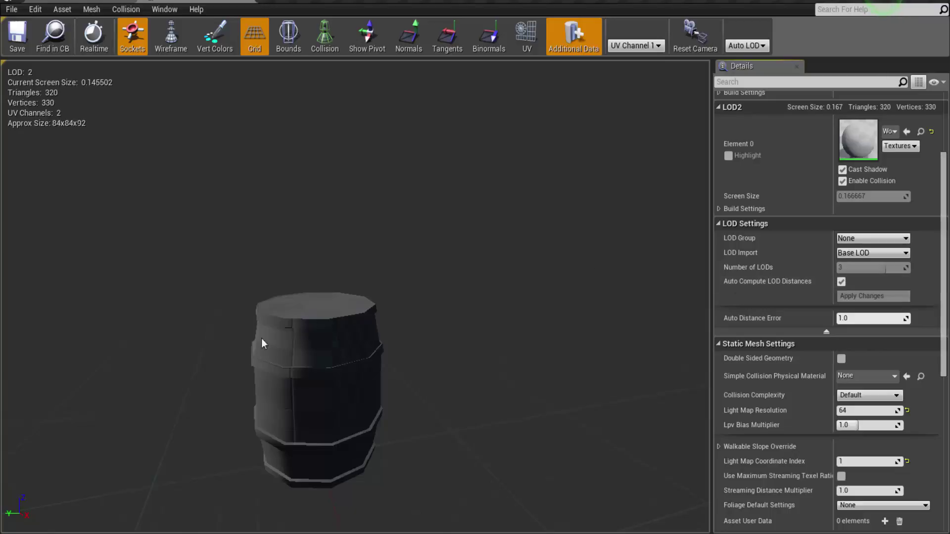
pyautogui.keyDown('alt'); pyautogui.moveTo(337, 382); pyautogui.dragTo(267, 382, button='right'); pyautogui.keyUp('alt')
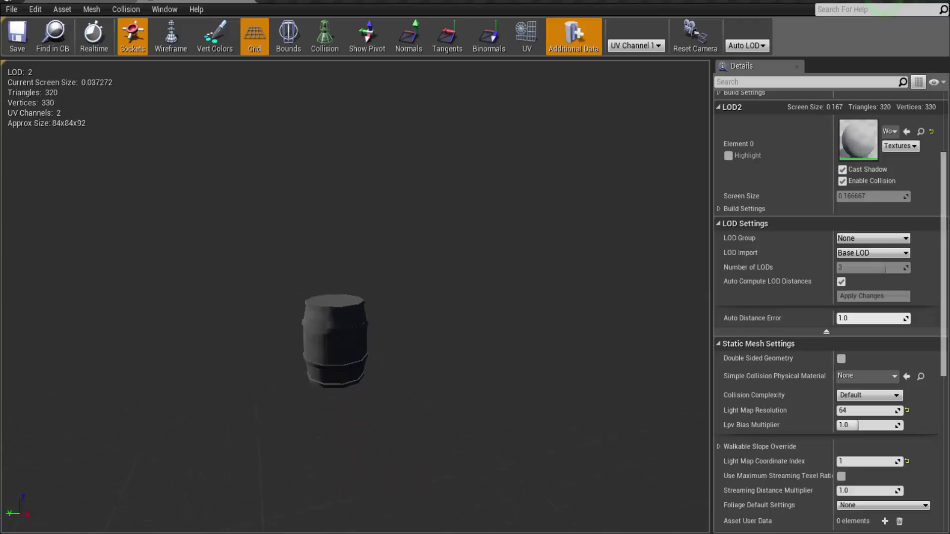
pyautogui.moveTo(346, 406); pyautogui.dragTo(348, 352, button='right')
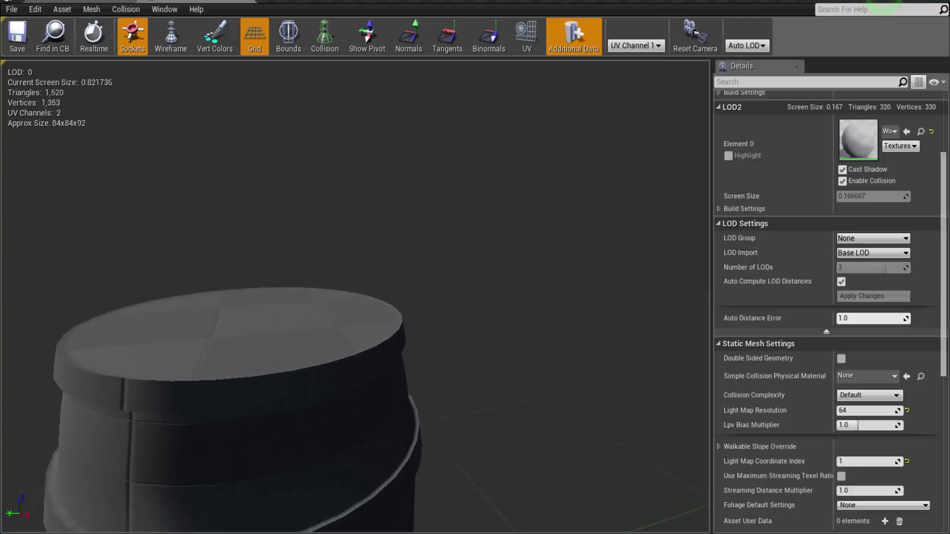
pyautogui.moveTo(392, 185); pyautogui.dragTo(347, 194)
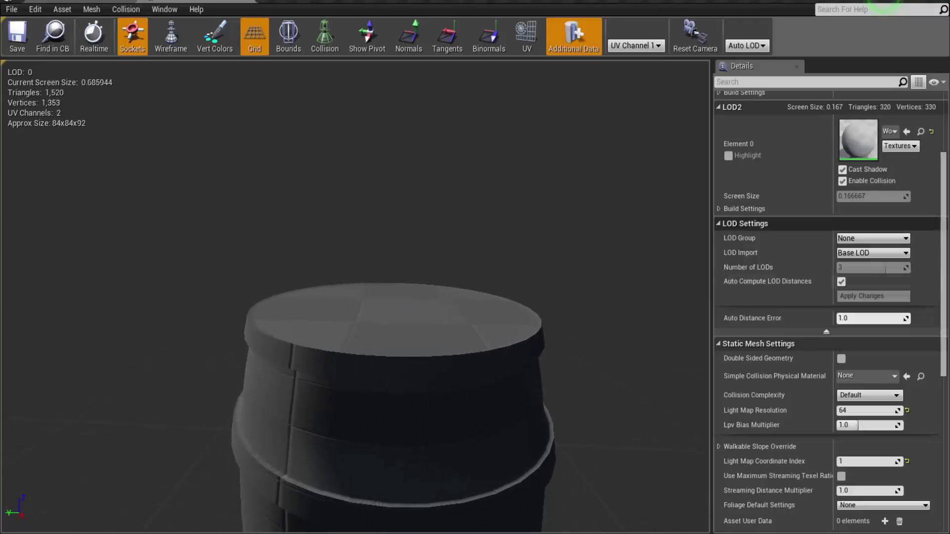
# Step: Compare the Screen Size thresholds of LOD0, LOD1 and LOD2 with the current screen size at different viewing distances
pyautogui.scroll(5, 942, 175)
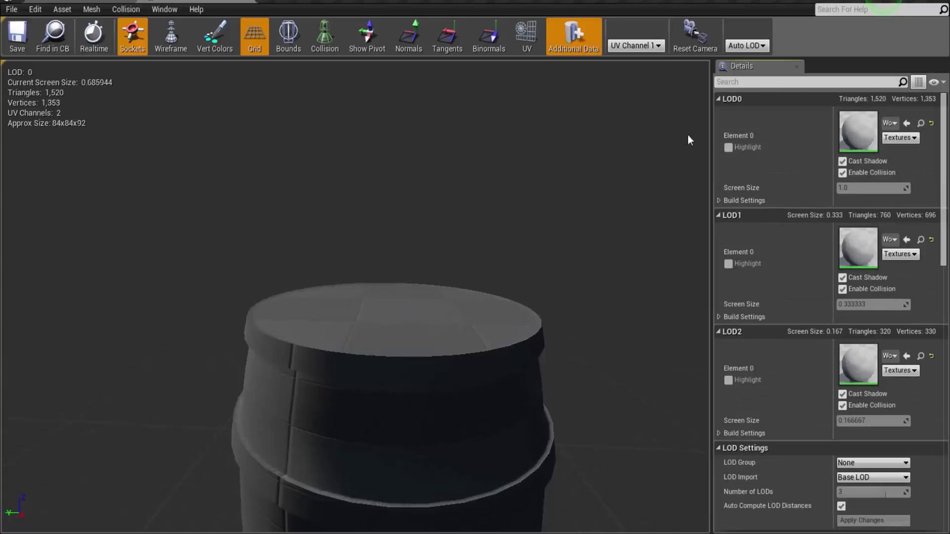
pyautogui.scroll(-5, 350, 384)
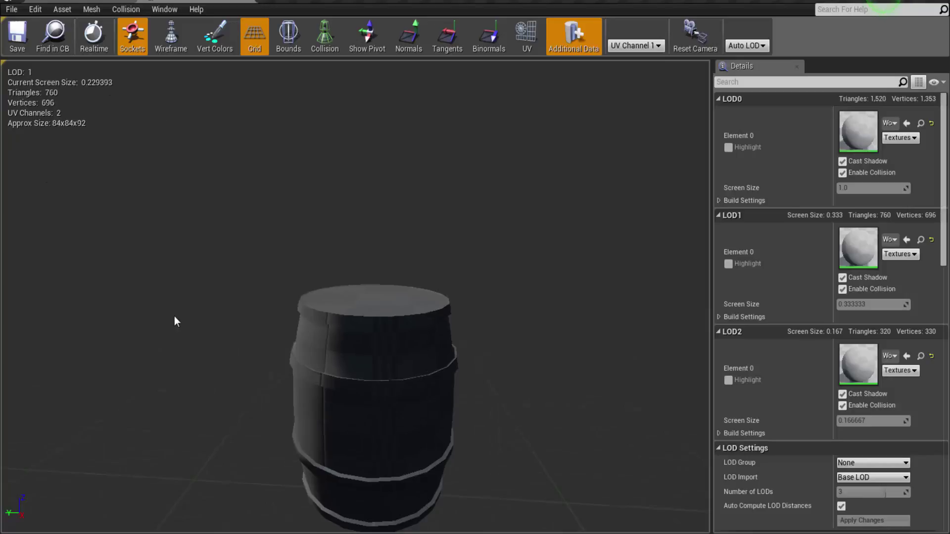
pyautogui.scroll(-5, 174, 316)
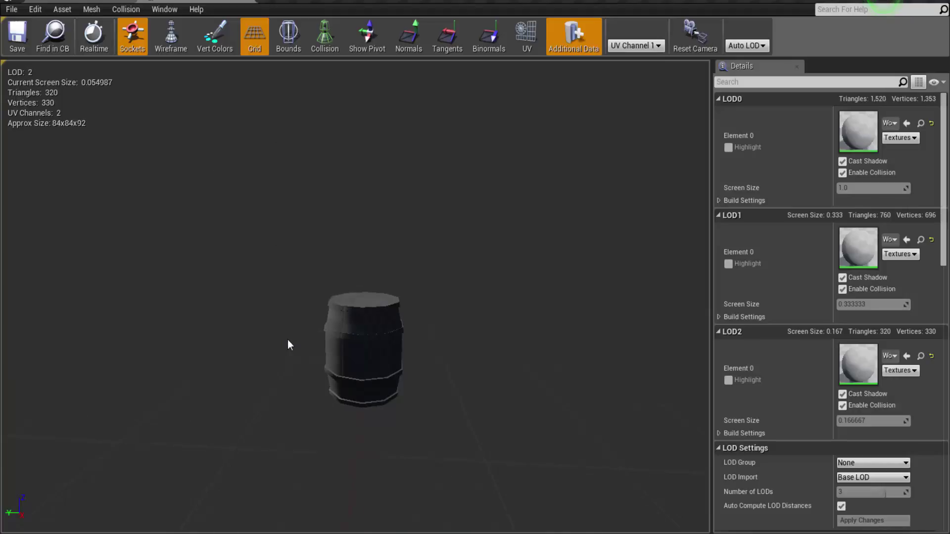
pyautogui.moveTo(286, 342); pyautogui.dragTo(287, 304, button='right')
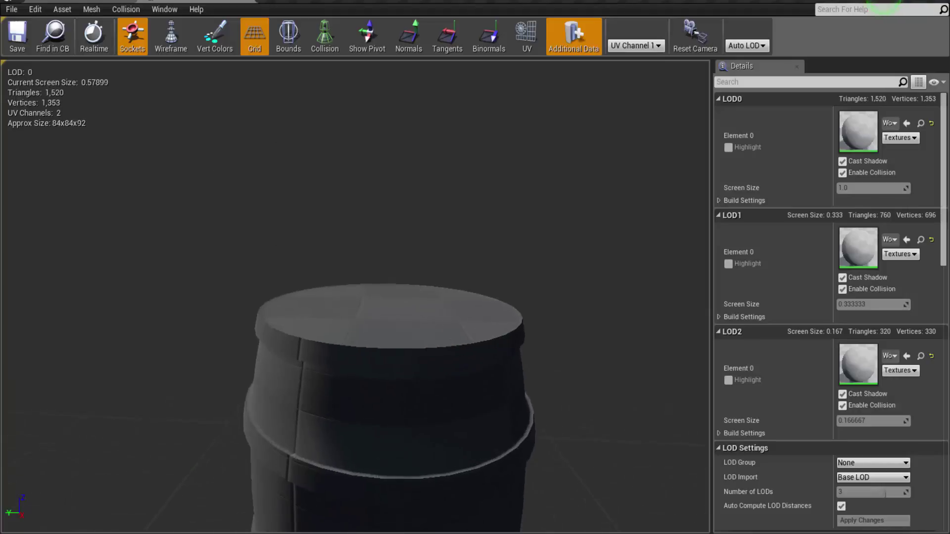
pyautogui.moveTo(287, 342); pyautogui.dragTo(286, 342)
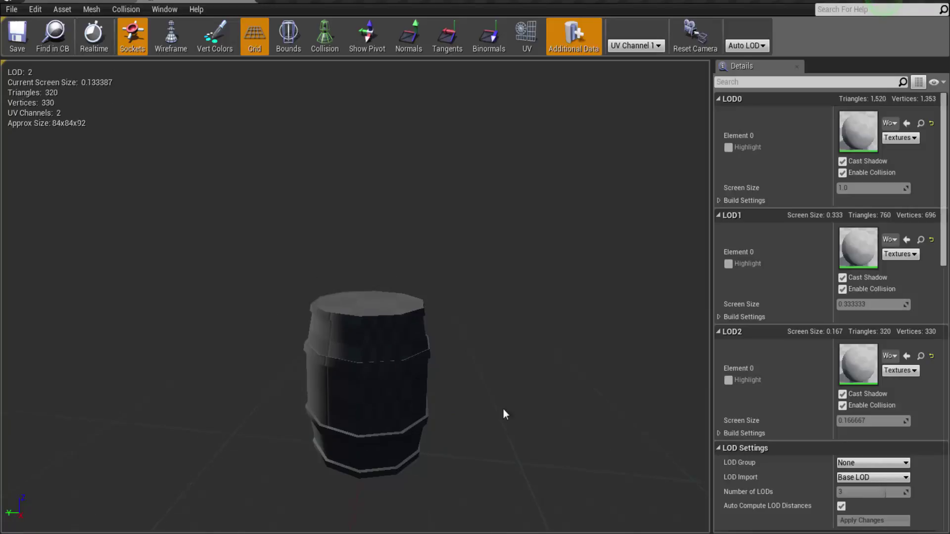
pyautogui.moveTo(287, 342); pyautogui.dragTo(286, 343)
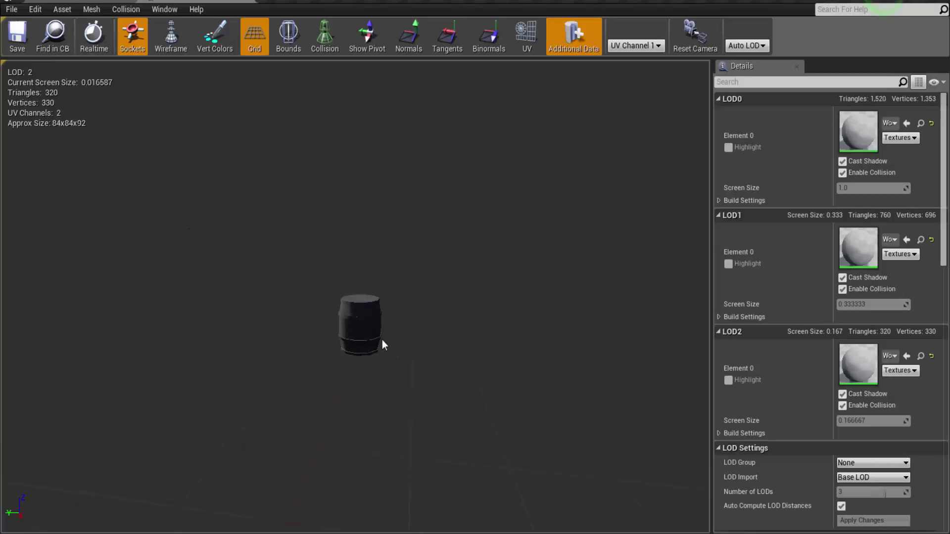
pyautogui.scroll(-5, 382, 340)
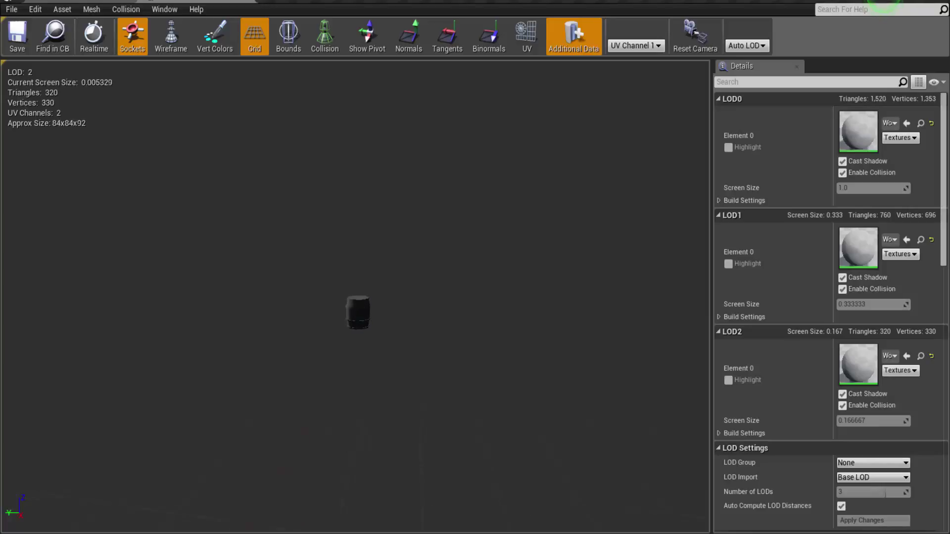
pyautogui.scroll(-1, 382, 340)
pyautogui.scroll(8, 366, 351)
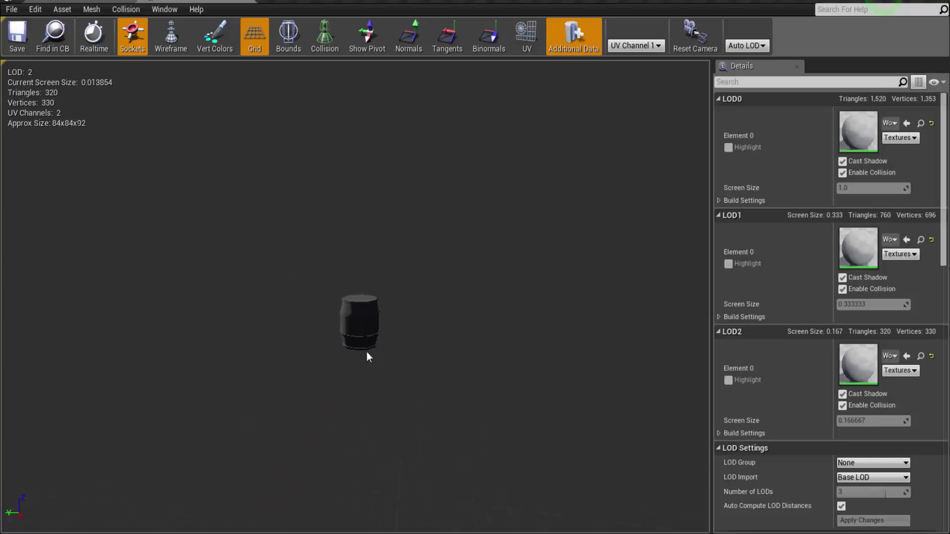
pyautogui.scroll(6, 367, 351)
pyautogui.scroll(-5, 367, 351)
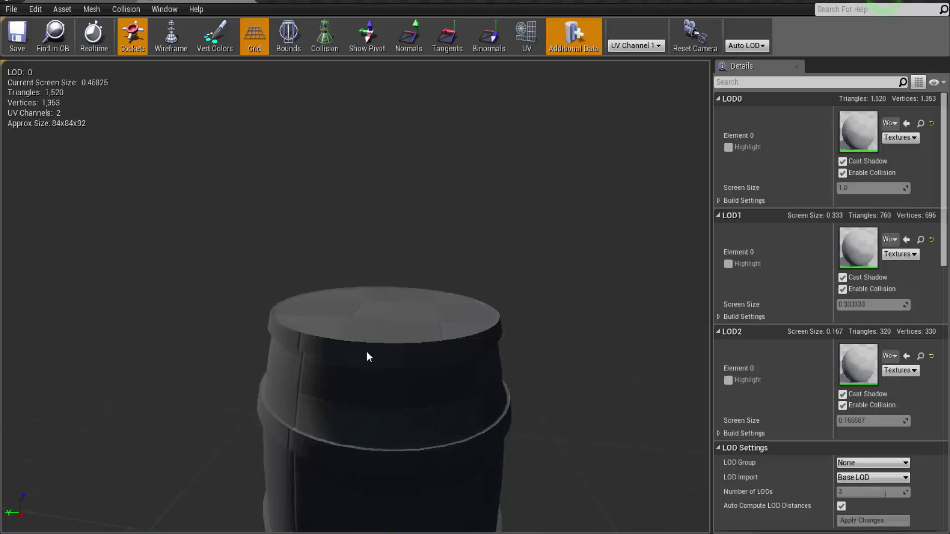
pyautogui.scroll(2, 367, 351)
pyautogui.scroll(-2, 367, 352)
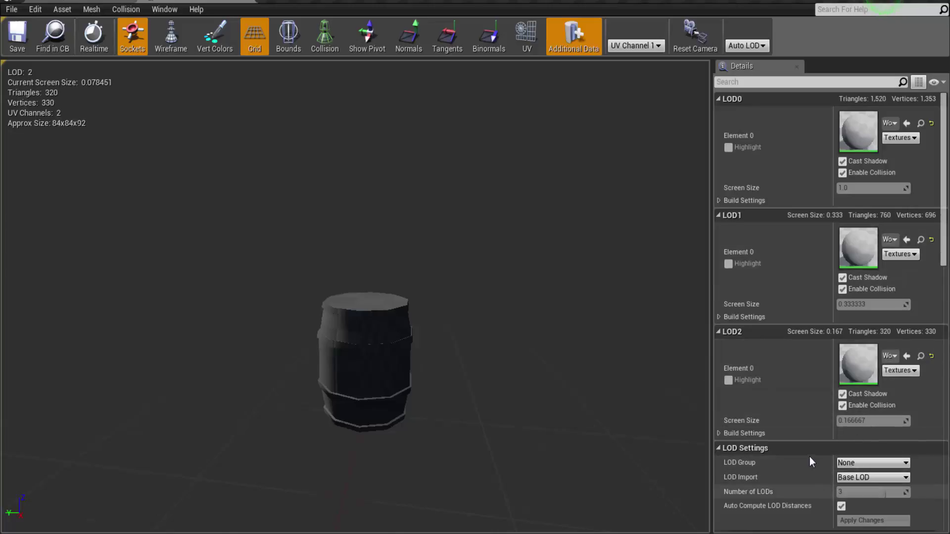
# Step: Turn off Auto Compute LOD Distances and set LOD0's Screen Size to 0.07
pyautogui.scroll(-1, 809, 456)
pyautogui.click(843, 490)
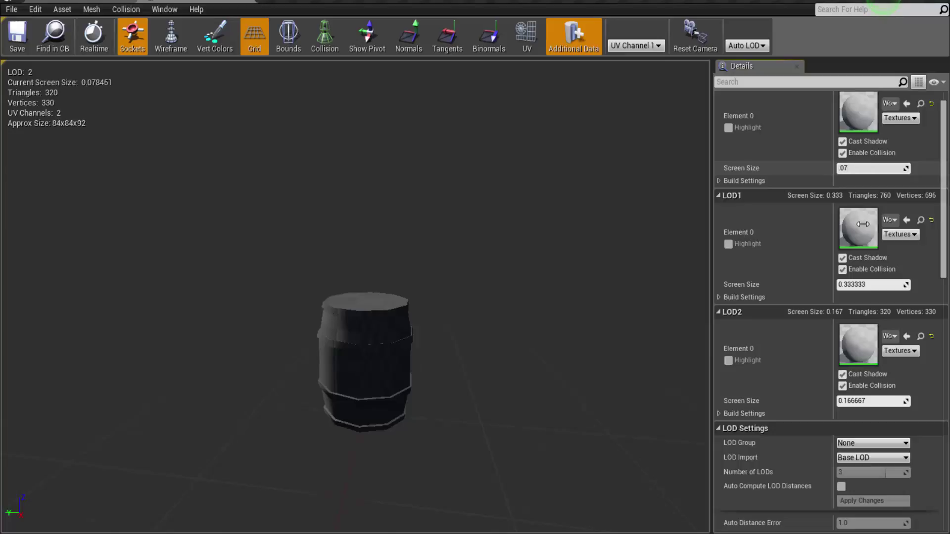
pyautogui.write('.07')
pyautogui.press('Return')
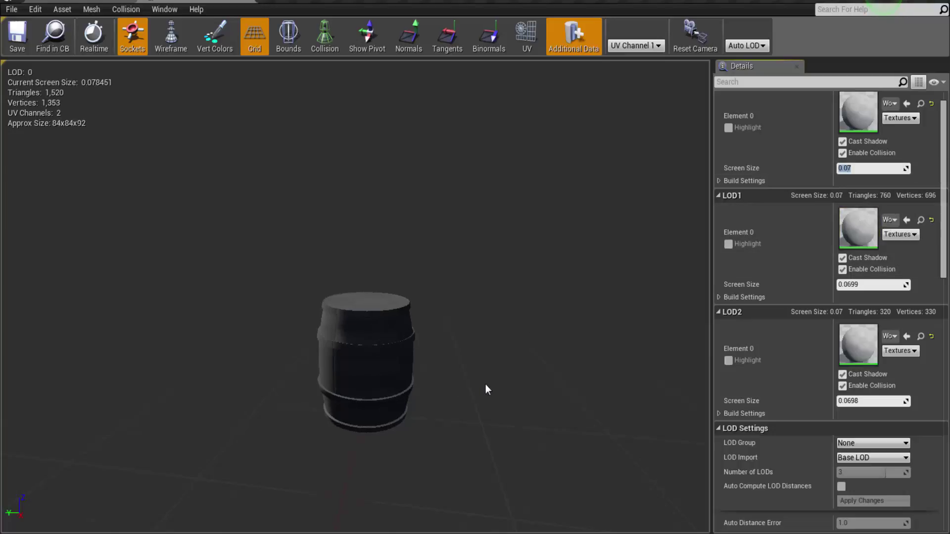
# Step: Set LOD1's Screen Size to 0.02
pyautogui.press('s')
pyautogui.moveTo(486, 384); pyautogui.dragTo(483, 383, button='right')
pyautogui.press('w')
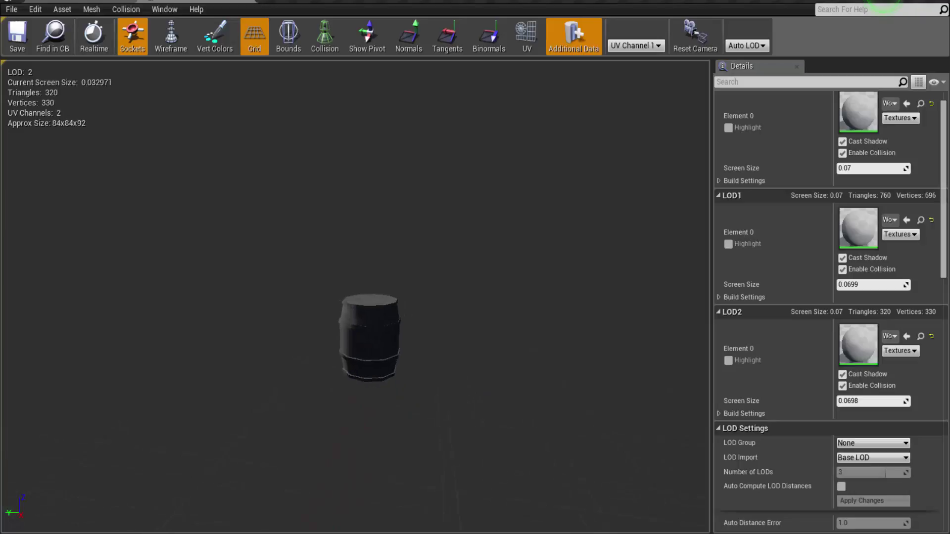
pyautogui.press('s')
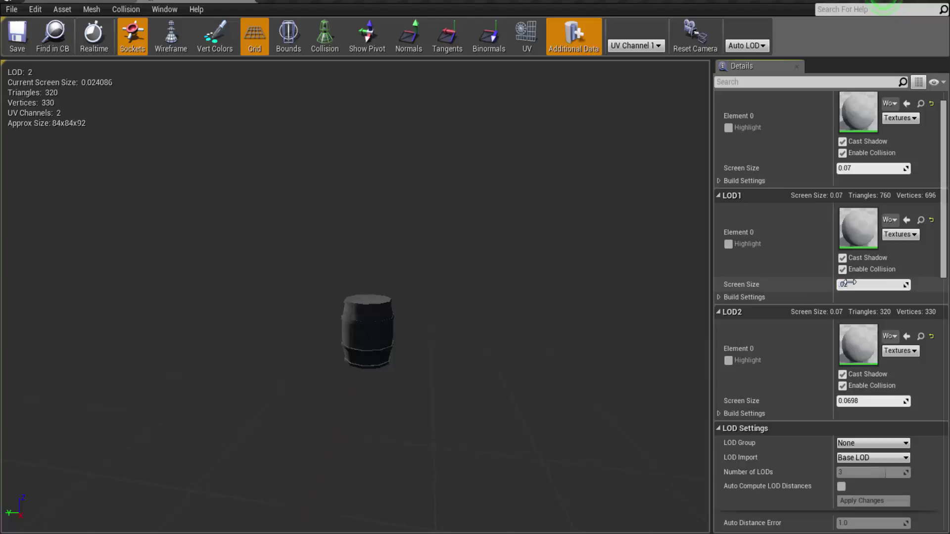
# Step: Set LOD2's Screen Size to 0.009 and save the barrel mesh
pyautogui.press('s')
pyautogui.moveTo(343, 388); pyautogui.dragTo(345, 393, button='right')
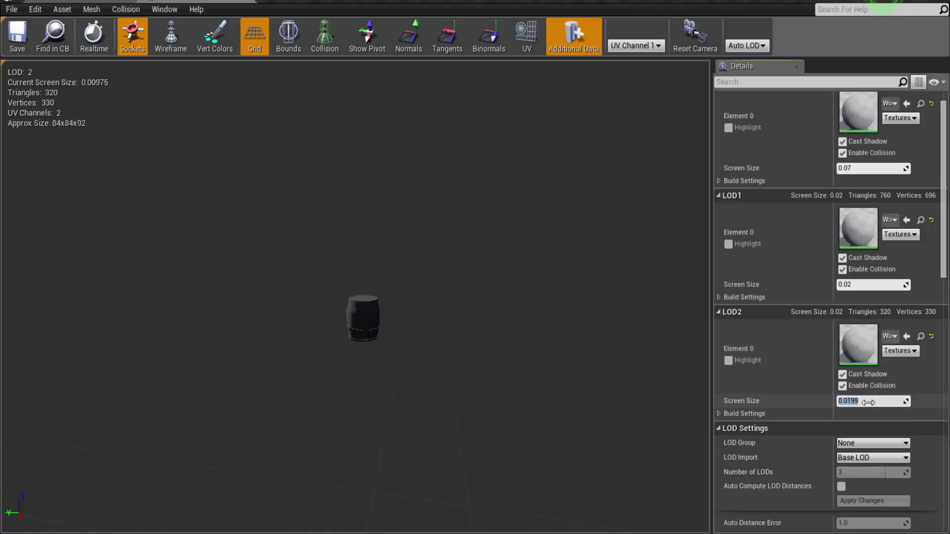
pyautogui.press('Return')
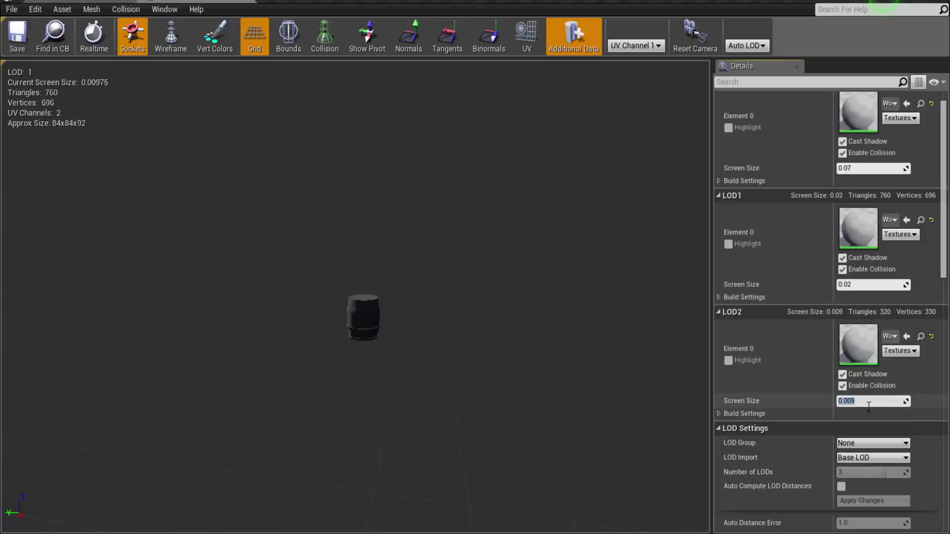
pyautogui.click(17, 44)
# Step: Place SM_drumlod0 from the Mesh folder in the level near the white cubes and raise it to Z 230
pyautogui.click(248, 2)
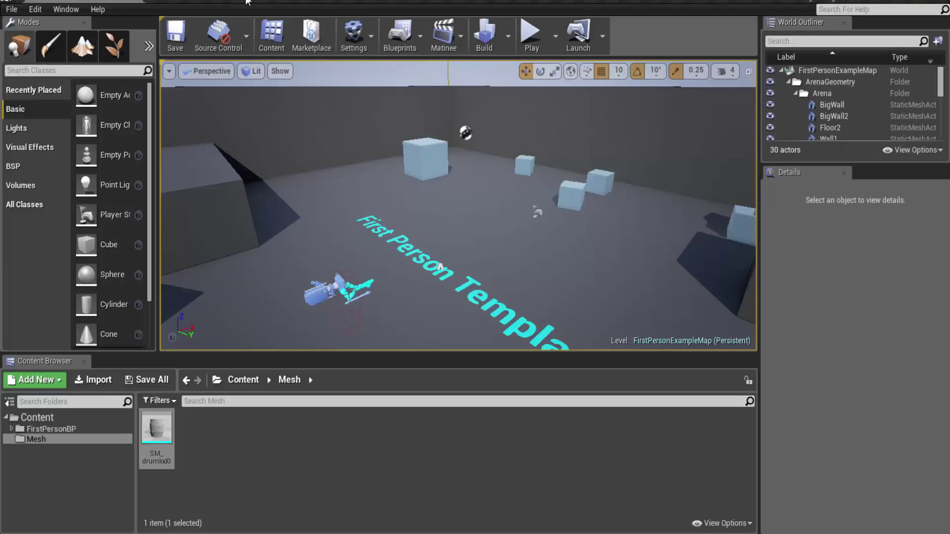
pyautogui.moveTo(151, 426); pyautogui.dragTo(581, 228)
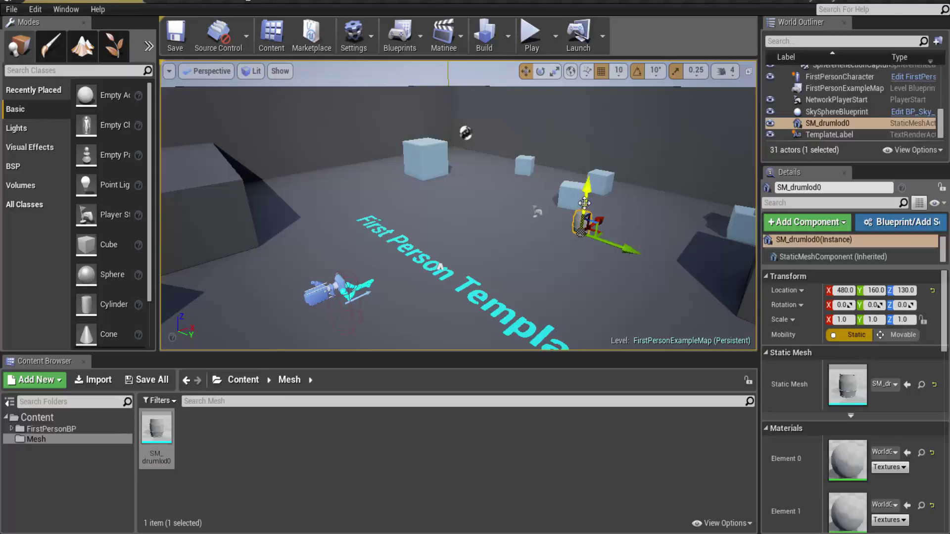
pyautogui.moveTo(589, 191); pyautogui.dragTo(591, 167)
# Step: Snap the raised barrel down onto the arena floor
pyautogui.moveTo(502, 242); pyautogui.dragTo(598, 242, button='right')
pyautogui.press('w')
pyautogui.moveTo(336, 333); pyautogui.dragTo(539, 280, button='right')
pyautogui.press('f')
pyautogui.press('w')
pyautogui.press('s')
pyautogui.press('e')
pyautogui.press('s')
pyautogui.press('a')
pyautogui.moveTo(489, 261); pyautogui.dragTo(490, 261, button='right')
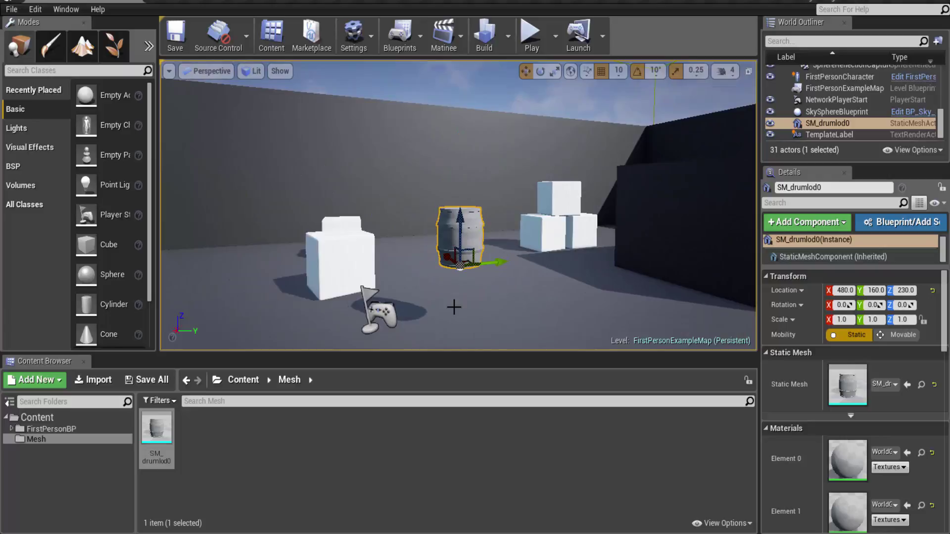
pyautogui.press('d')
pyautogui.moveTo(488, 323)
pyautogui.mouseDown(button='right')
pyautogui.moveTo(455, 326)
pyautogui.moveTo(482, 337)
pyautogui.mouseUp(button='right')
pyautogui.press('a')
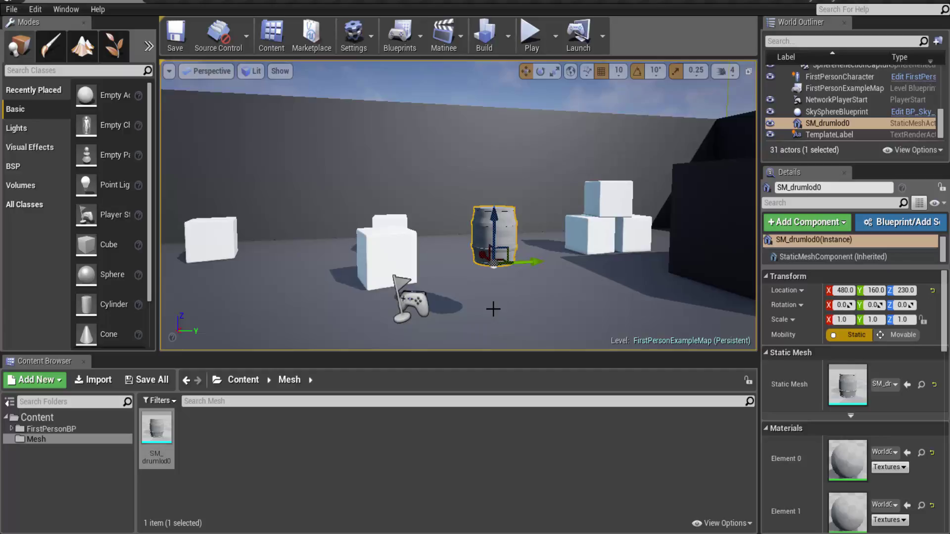
pyautogui.press('End')
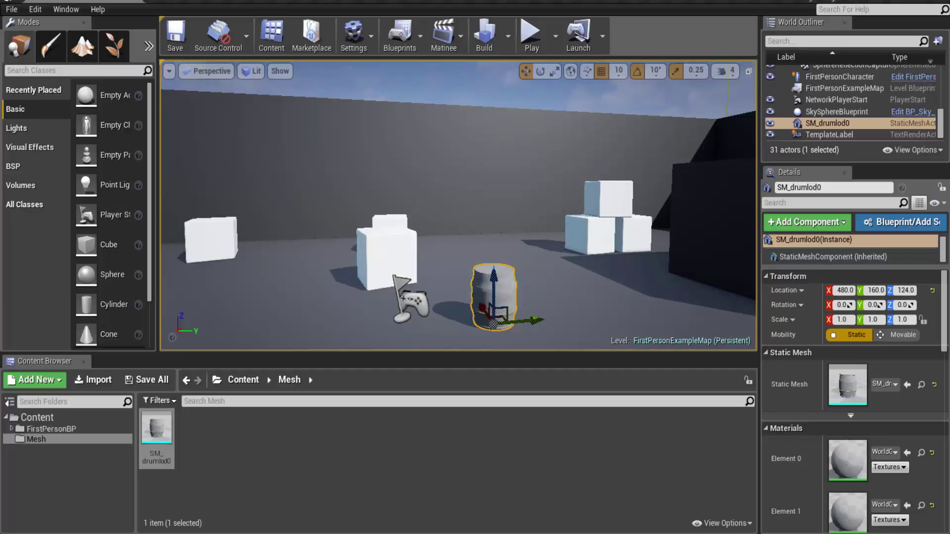
# Step: Duplicate the barrel three times and group the copies on the floor, with the last one at X 550, Y 110
pyautogui.press('a')
pyautogui.moveTo(488, 323)
pyautogui.mouseDown(button='right')
pyautogui.moveTo(534, 323)
pyautogui.moveTo(443, 322)
pyautogui.moveTo(495, 321)
pyautogui.mouseUp(button='right')
pyautogui.press('d')
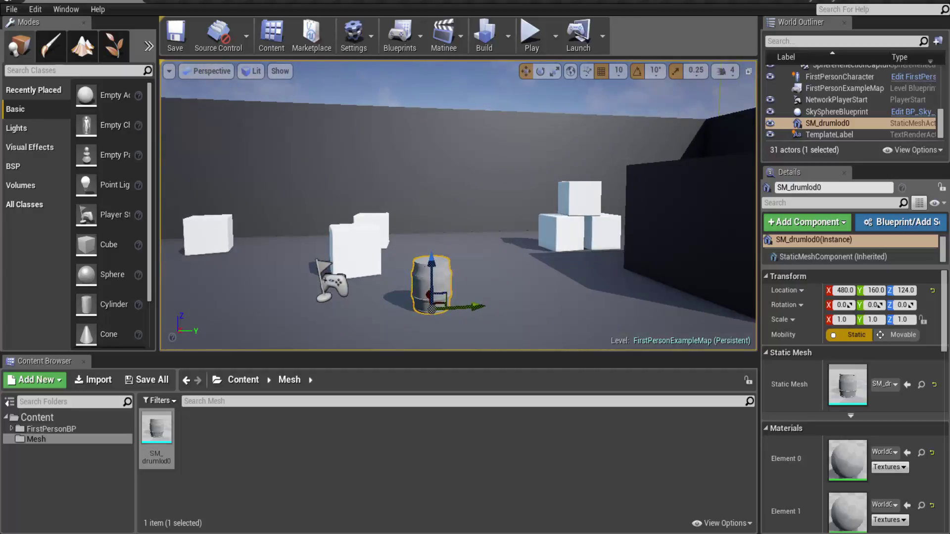
pyautogui.moveTo(431, 284); pyautogui.dragTo(496, 304, button='middle')
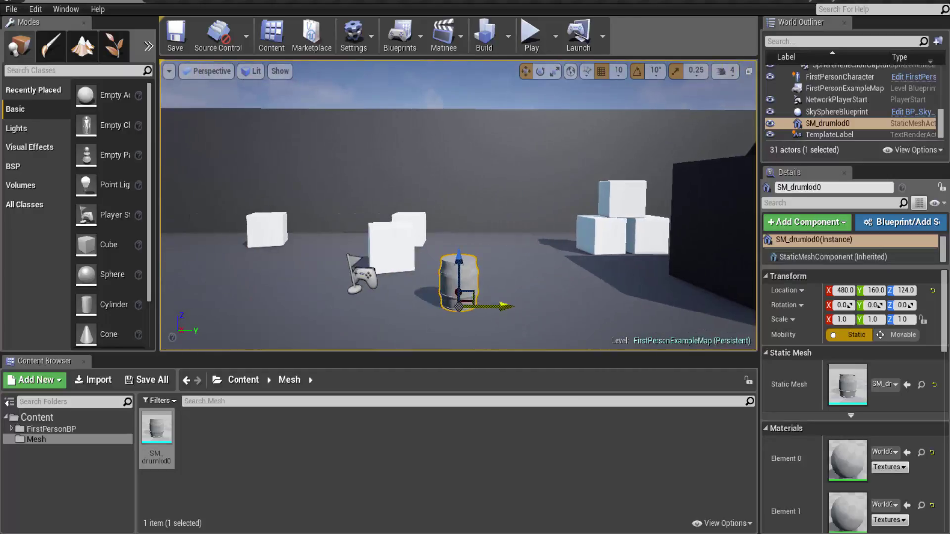
pyautogui.keyDown('alt'); pyautogui.moveTo(505, 306); pyautogui.dragTo(479, 280); pyautogui.keyUp('alt')
pyautogui.moveTo(573, 302); pyautogui.dragTo(455, 314, button='right')
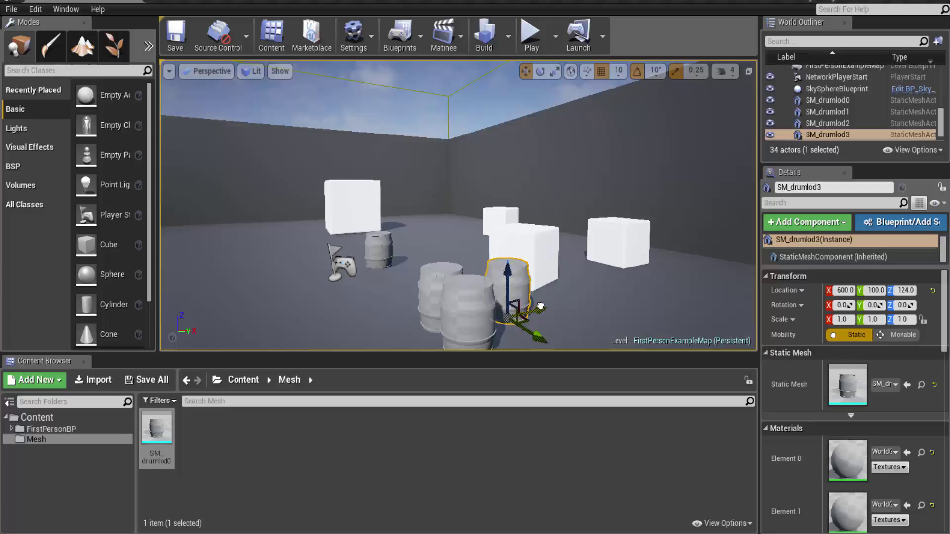
pyautogui.moveTo(540, 306); pyautogui.dragTo(519, 309)
pyautogui.press('d')
pyautogui.moveTo(453, 308); pyautogui.dragTo(404, 308, button='right')
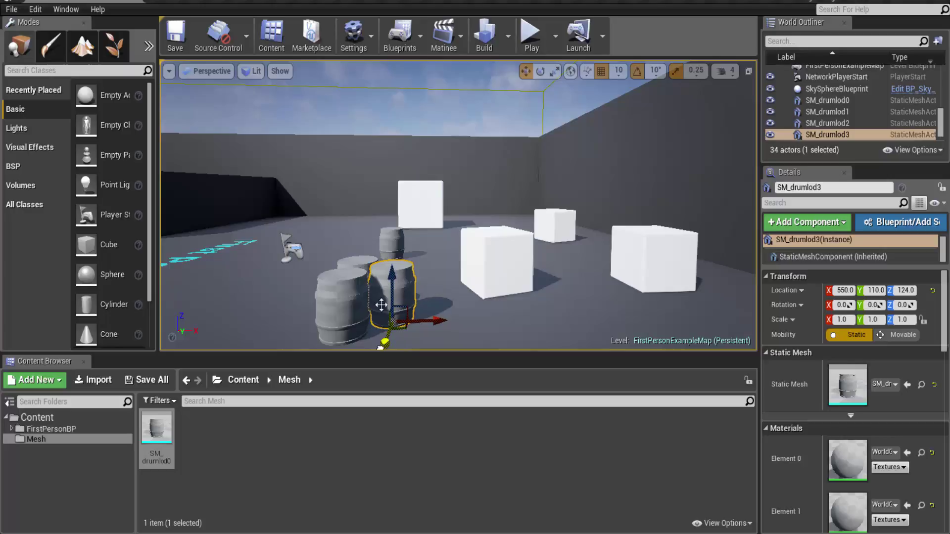
# Step: Duplicate a barrel upward, centre the copy over the group at X 500, Y 110, and snap it down onto the barrels
pyautogui.keyDown('alt'); pyautogui.moveTo(390, 264); pyautogui.dragTo(388, 221); pyautogui.keyUp('alt')
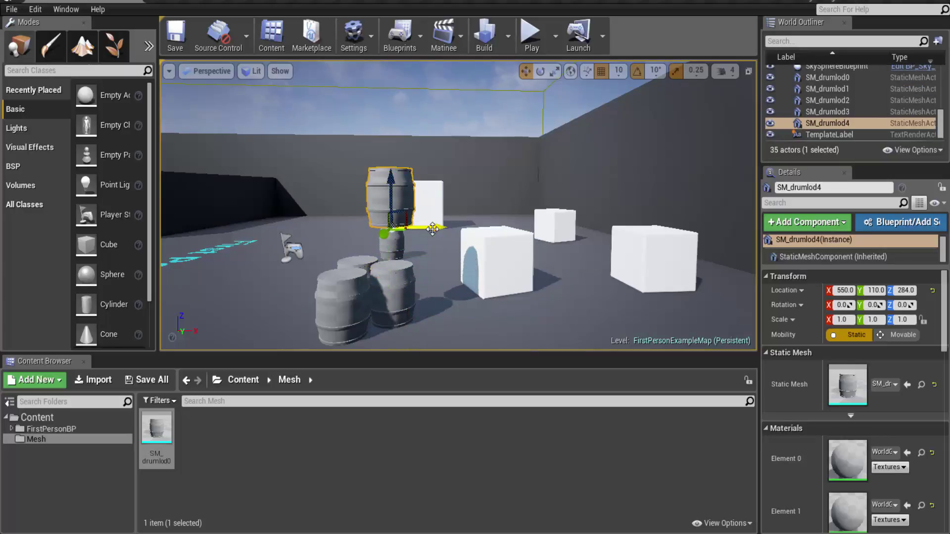
pyautogui.moveTo(432, 229); pyautogui.dragTo(413, 229)
pyautogui.press('a')
pyautogui.moveTo(317, 256); pyautogui.dragTo(465, 256, button='right')
pyautogui.keyDown('alt'); pyautogui.moveTo(257, 253); pyautogui.dragTo(394, 220); pyautogui.keyUp('alt')
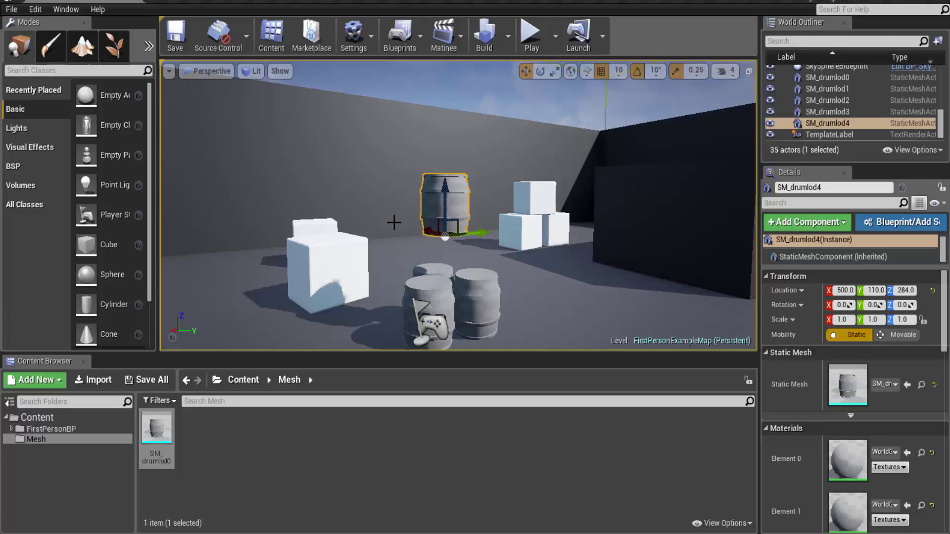
pyautogui.press('End')
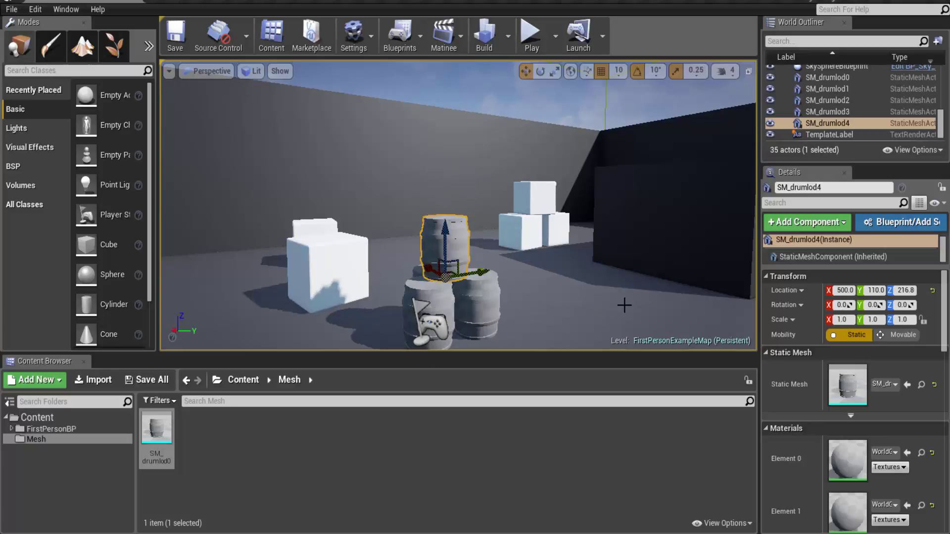
# Step: Play the level in the editor and walk up to the stacked barrels
pyautogui.keyDown('alt'); pyautogui.moveTo(624, 305); pyautogui.dragTo(504, 302); pyautogui.keyUp('alt')
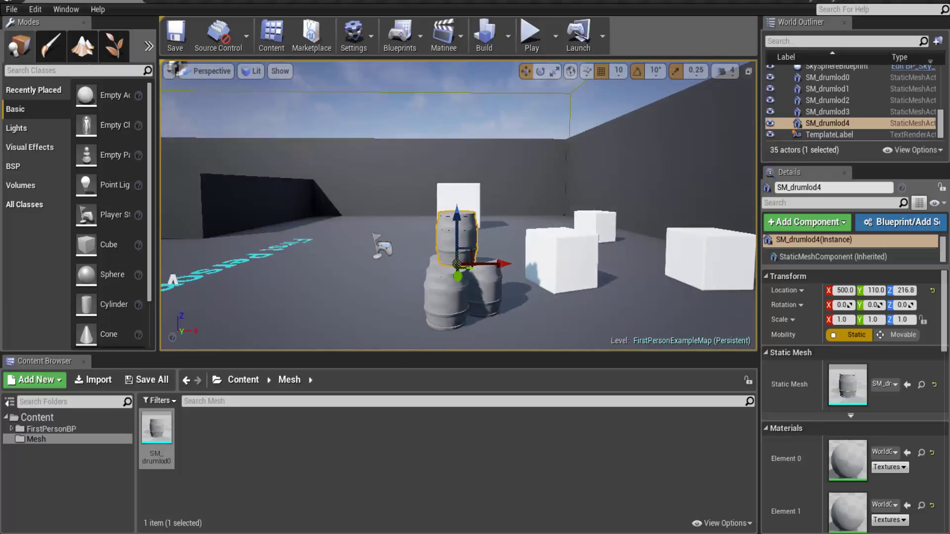
pyautogui.moveTo(505, 302); pyautogui.dragTo(623, 303, button='right')
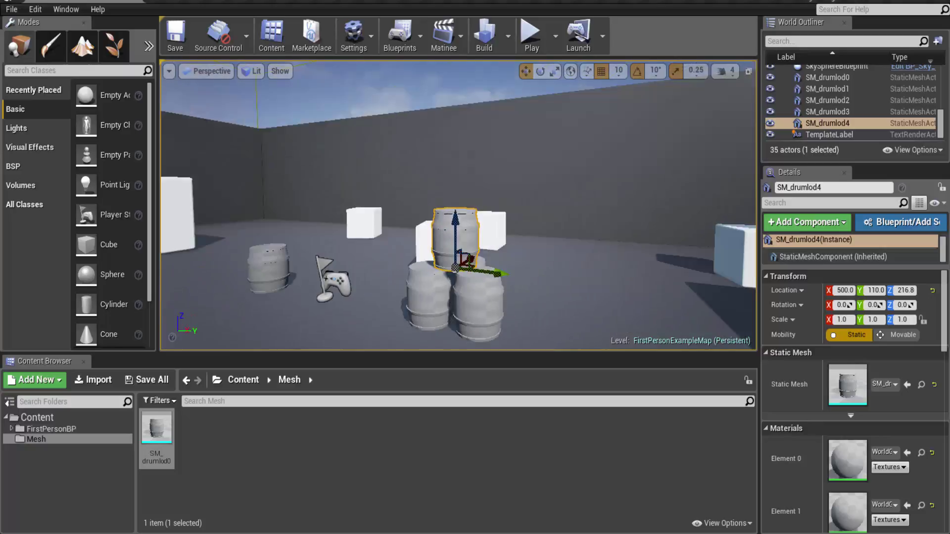
pyautogui.moveTo(553, 208); pyautogui.dragTo(514, 316)
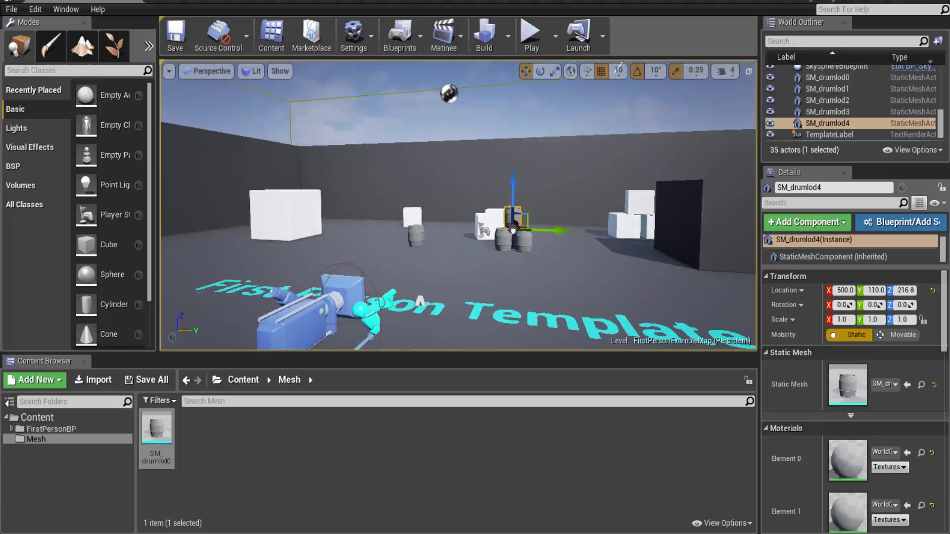
pyautogui.click(530, 33)
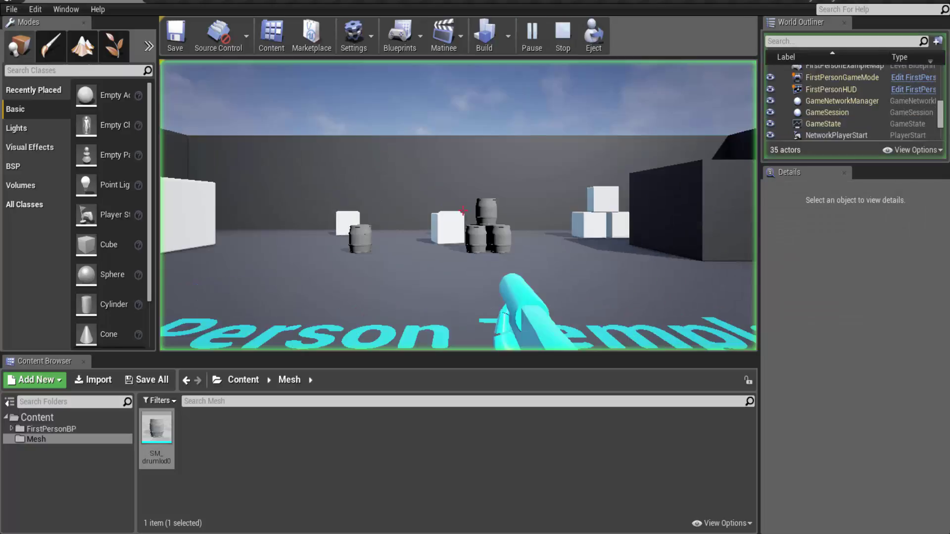
pyautogui.click(463, 210)
pyautogui.press('w')
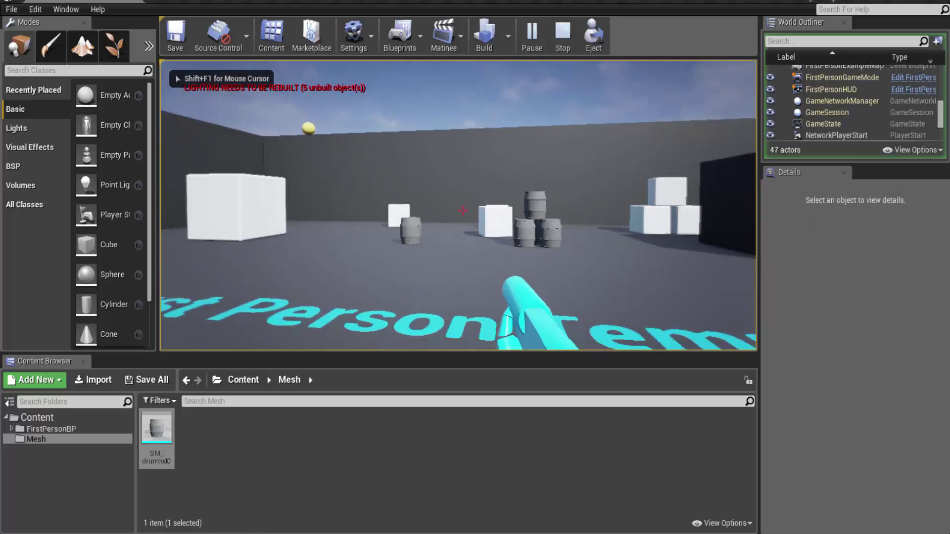
pyautogui.press('w')
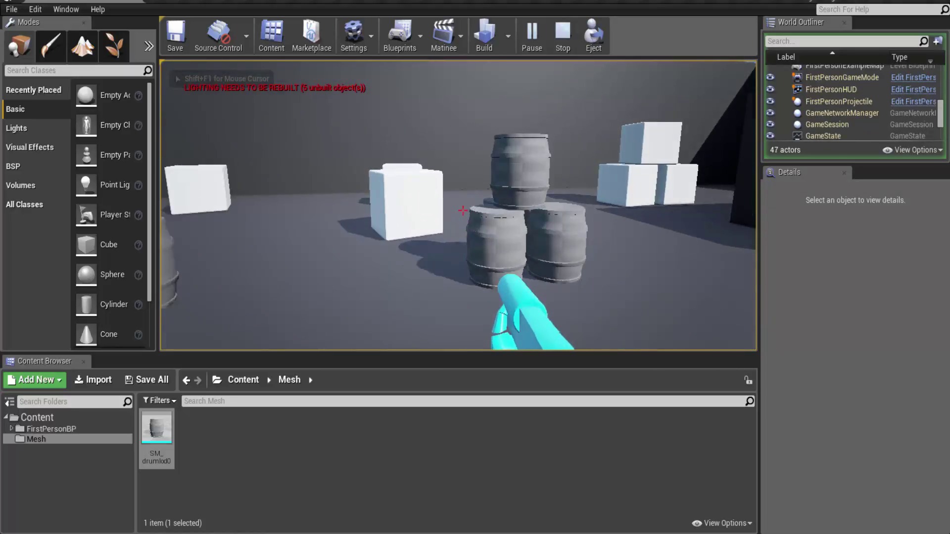
# Step: Shoot at the barrels and compare their detail up close and from the far side of the arena
pyautogui.click(463, 211)
pyautogui.press('d')
pyautogui.click(462, 210)
pyautogui.click(462, 210)
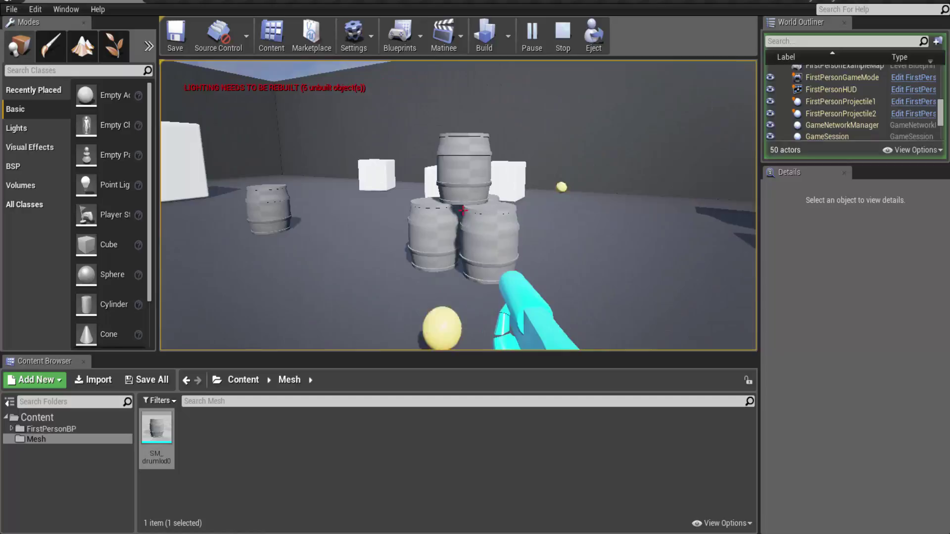
pyautogui.click(462, 210)
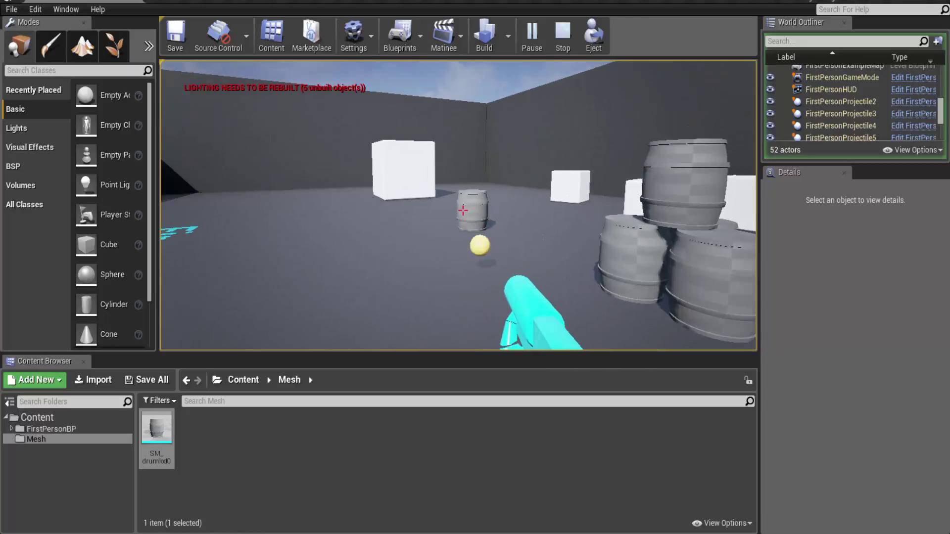
pyautogui.press('w')
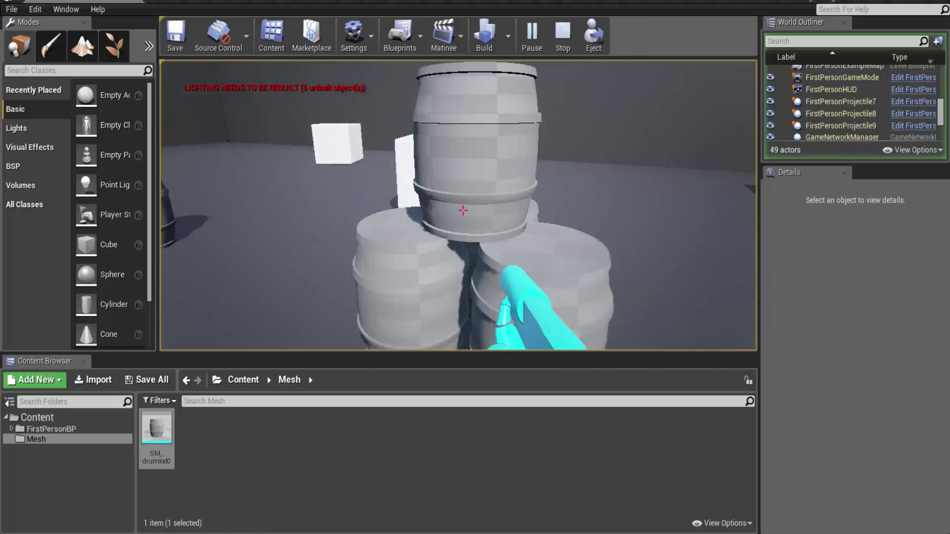
pyautogui.press('w')
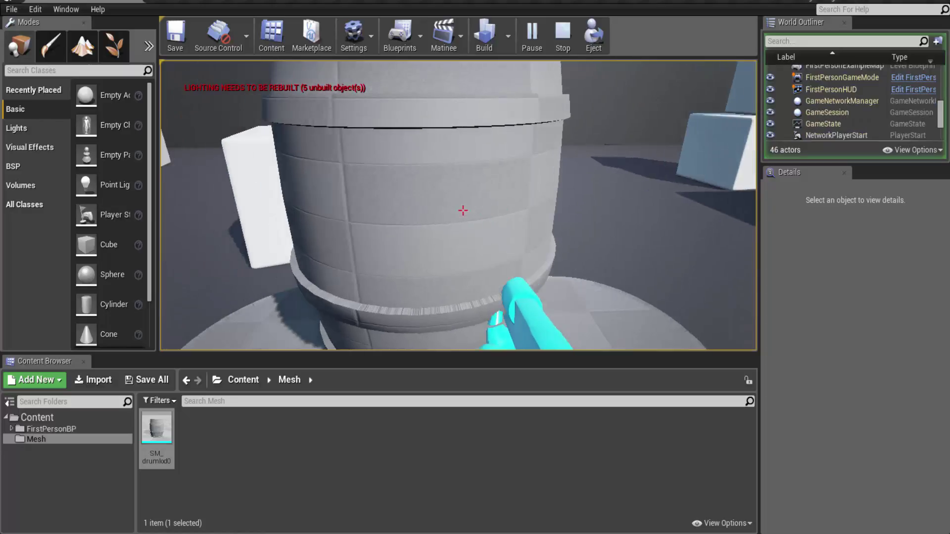
pyautogui.press('s')
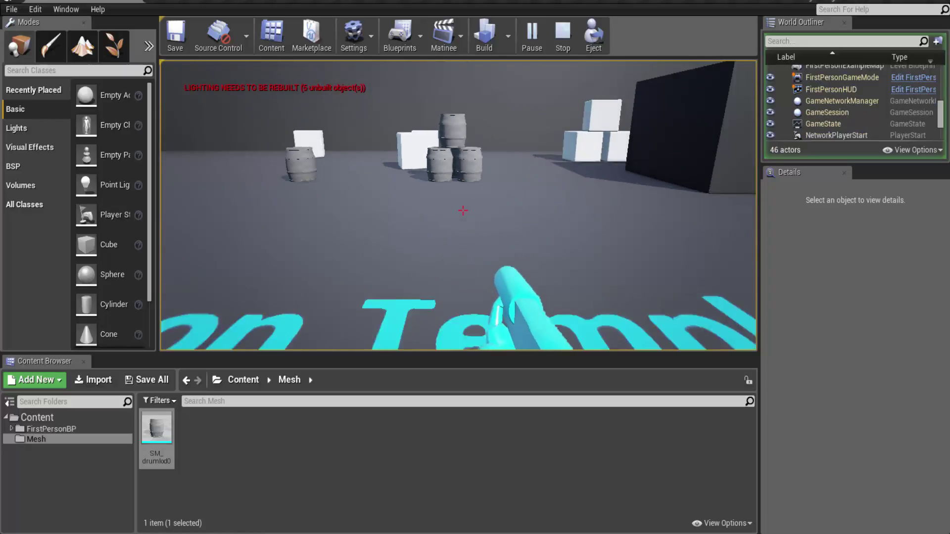
pyautogui.press('s')
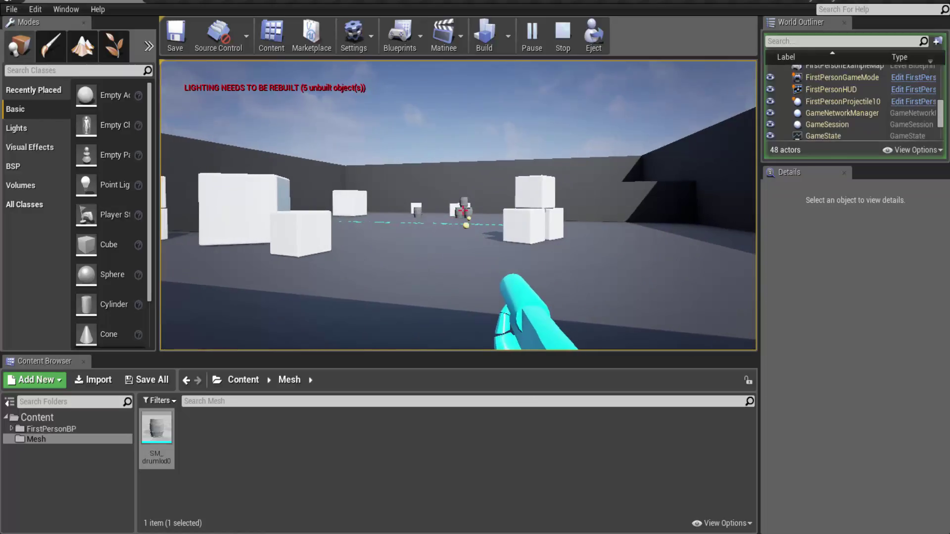
# Step: Approach the stack again from across the arena, fire projectiles, and circle the barrels to check the LOD transitions
pyautogui.press('w')
pyautogui.click(463, 210)
pyautogui.click(462, 210)
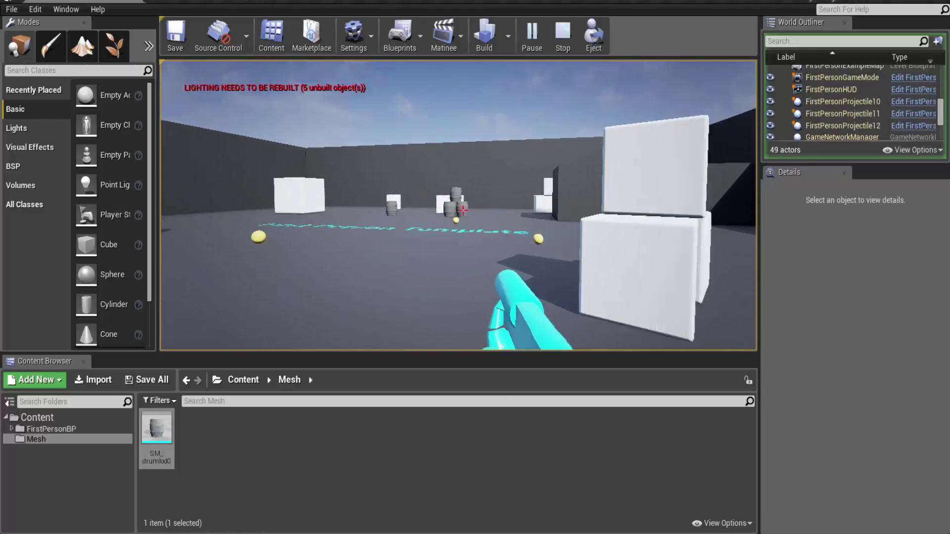
pyautogui.press('w')
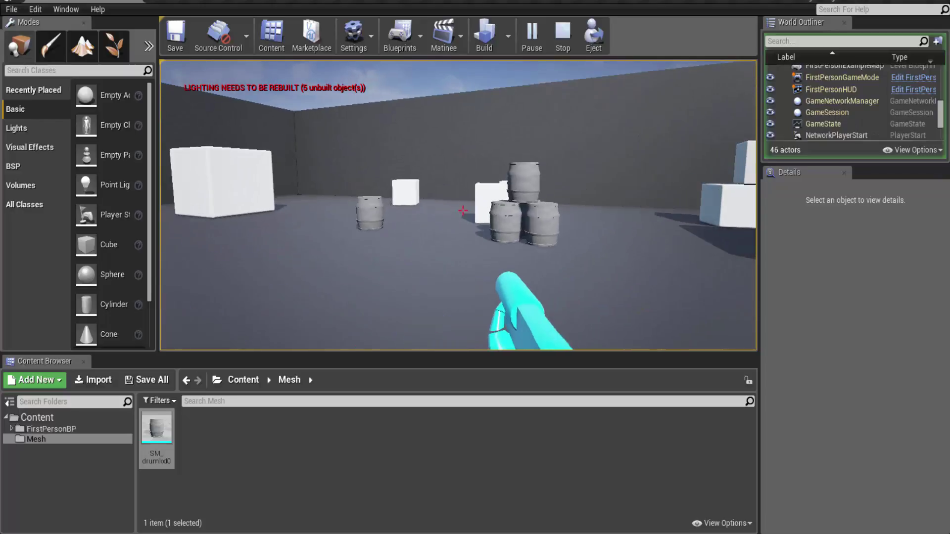
pyautogui.press('w')
pyautogui.press('a')
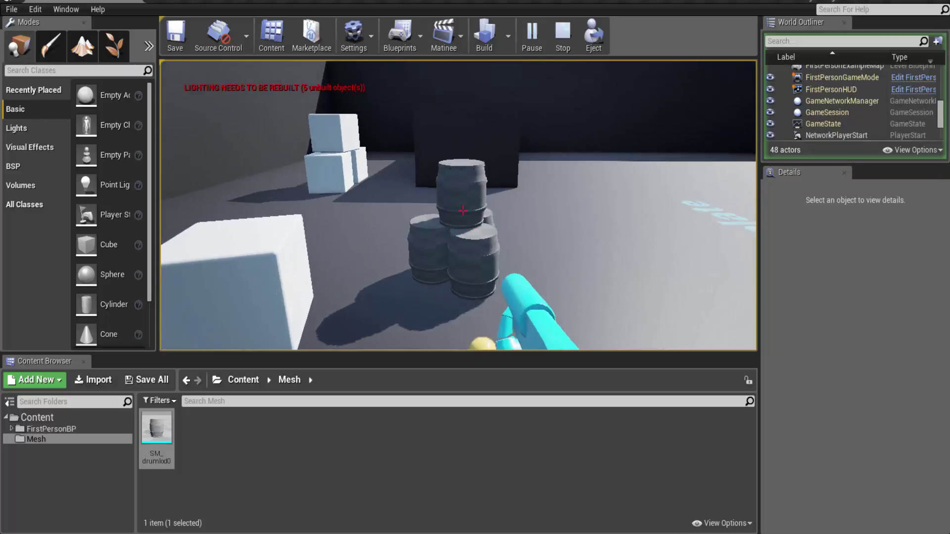
pyautogui.click(462, 210)
pyautogui.click(463, 210)
pyautogui.click(462, 210)
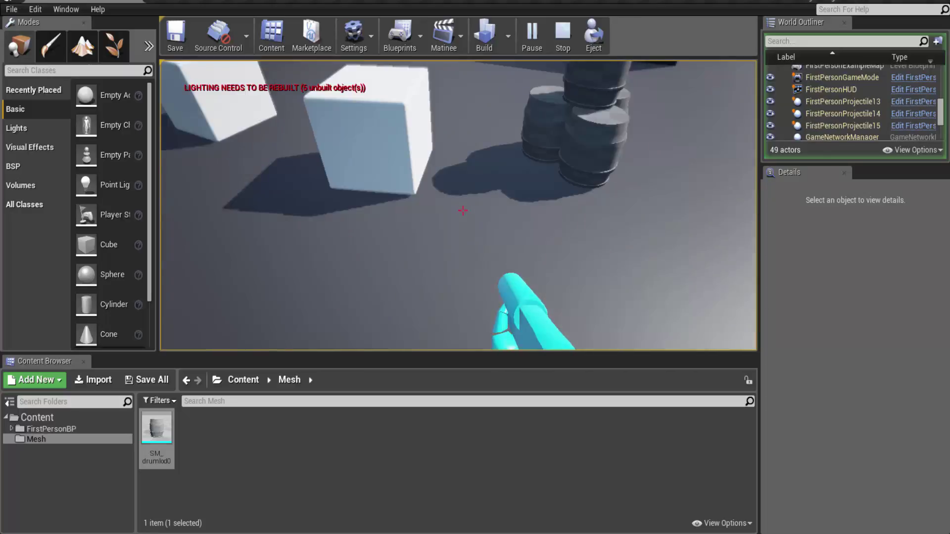
pyautogui.press('s')
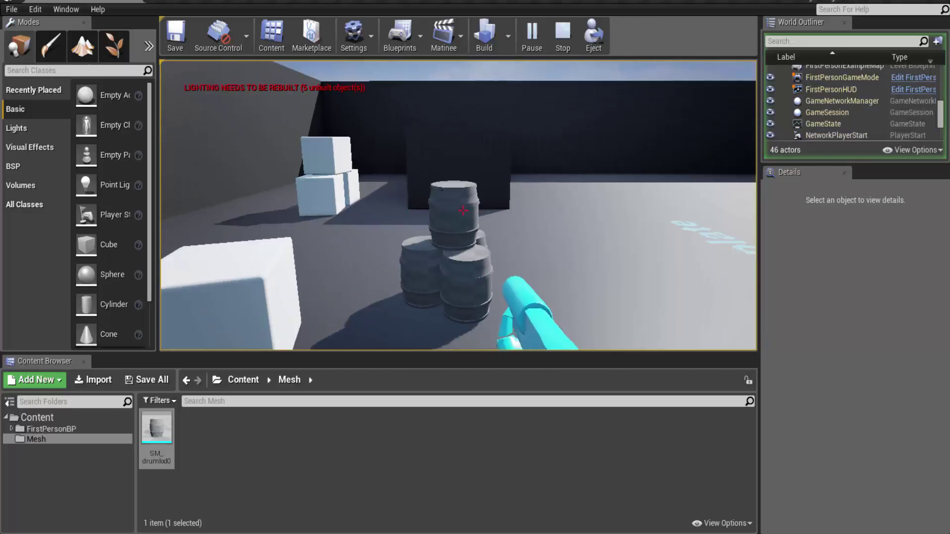
pyautogui.press('d')
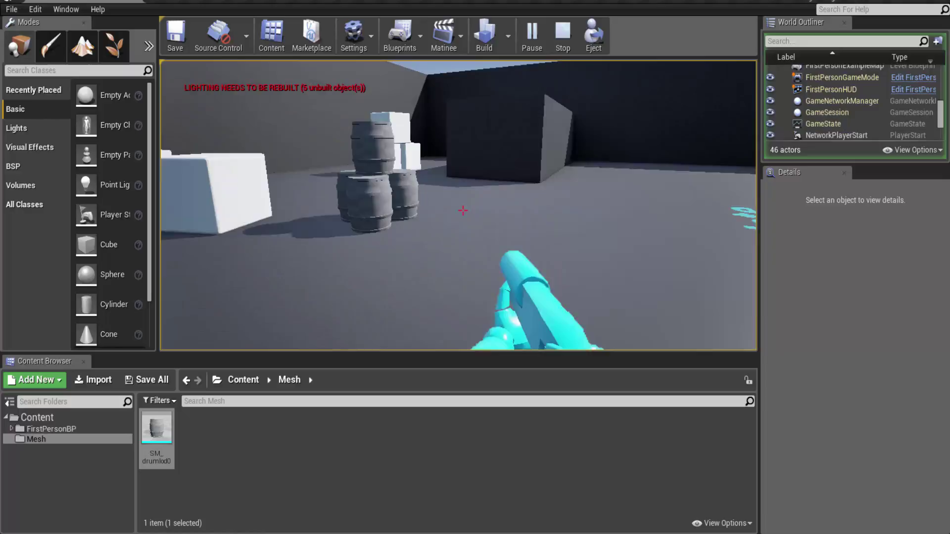
pyautogui.press('w')
pyautogui.press('s')
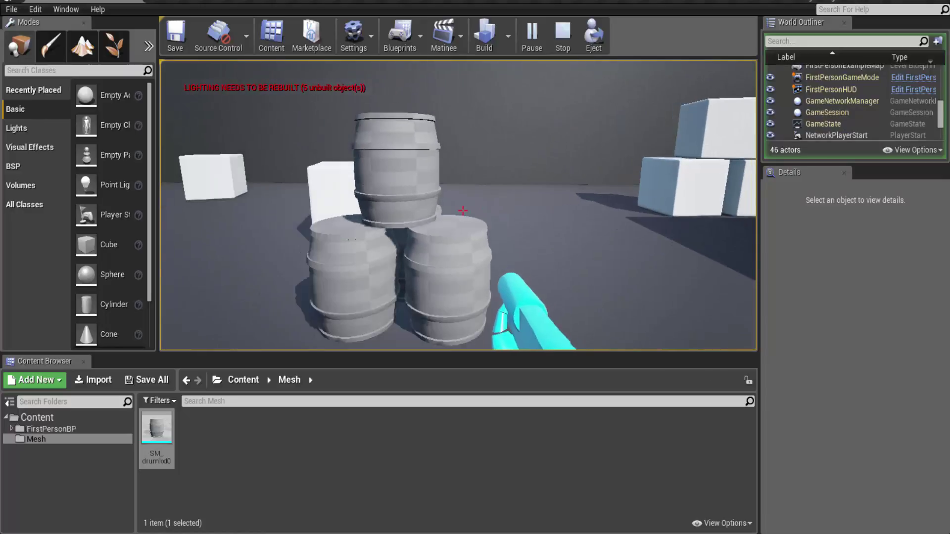
# Step: Walk up to the stacked barrels once more, back away to compare their detail at distance, and end the play session
pyautogui.press('w')
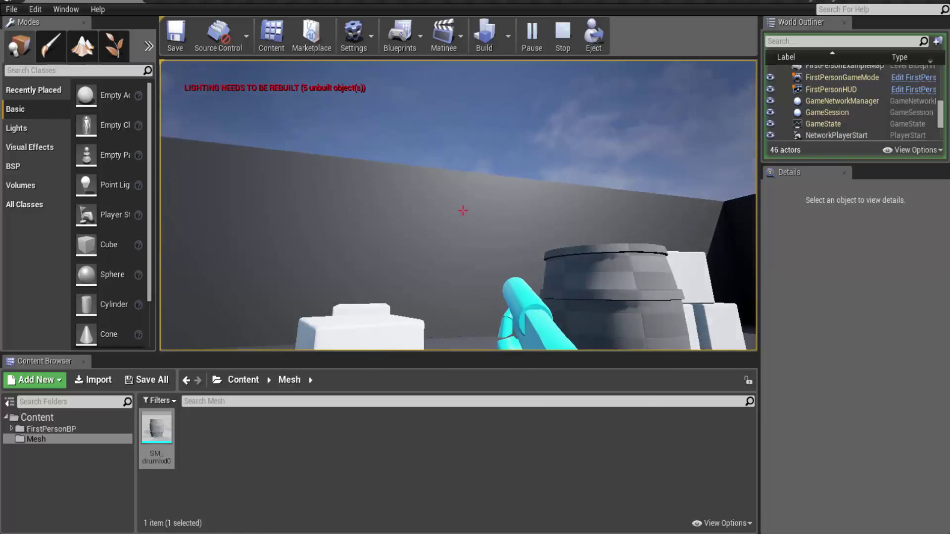
pyautogui.press('s')
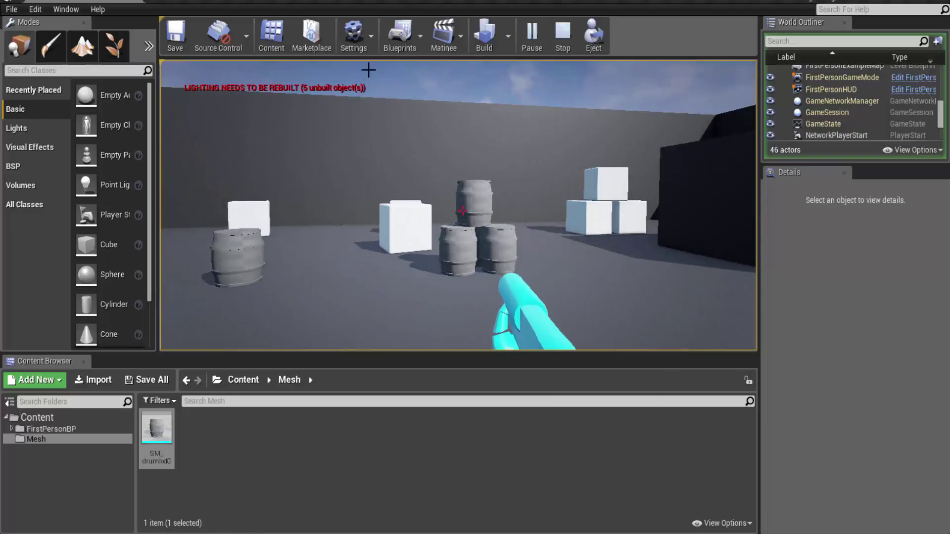
pyautogui.press('Escape')
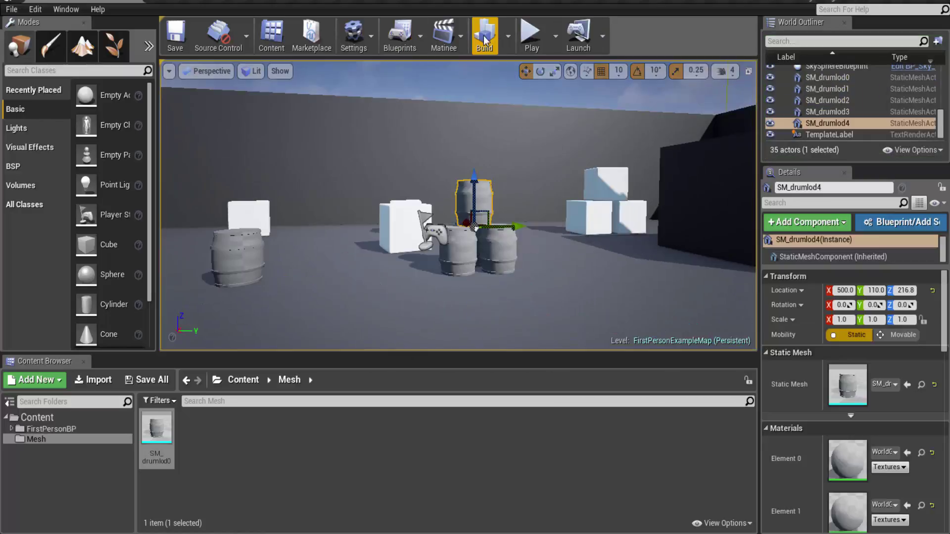
# Step: Build only the lighting for the level
pyautogui.click(508, 36)
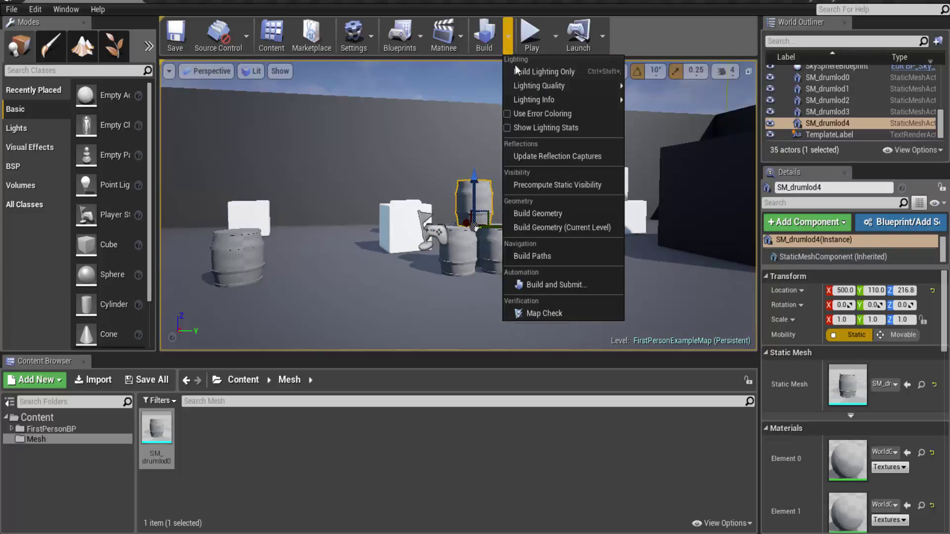
pyautogui.click(580, 72)
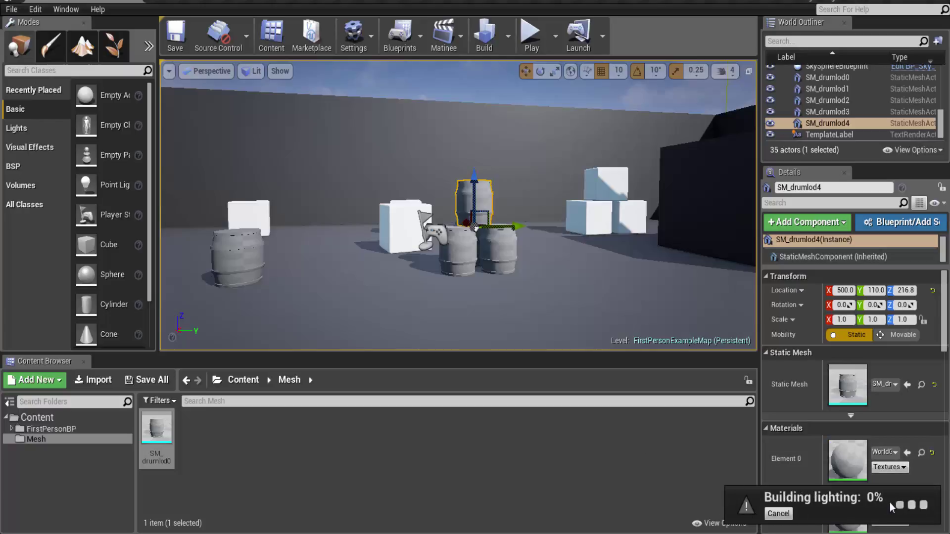
# Step: Inspect the shading and detail of the barrels from close up and farther back in the level, and look over the top barrel's properties
pyautogui.moveTo(546, 287); pyautogui.dragTo(510, 302)
pyautogui.moveTo(617, 273)
pyautogui.mouseDown(button='right')
pyautogui.moveTo(619, 287)
pyautogui.moveTo(639, 285)
pyautogui.moveTo(617, 273)
pyautogui.moveTo(635, 275)
pyautogui.moveTo(617, 273)
pyautogui.mouseUp(button='right')
pyautogui.moveTo(611, 318); pyautogui.dragTo(611, 318, button='right')
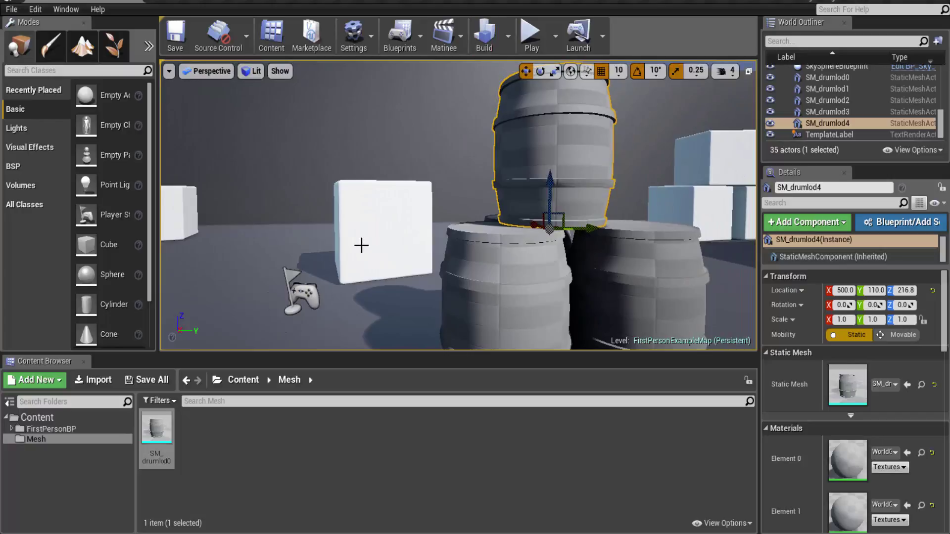
pyautogui.moveTo(361, 245); pyautogui.dragTo(362, 245, button='right')
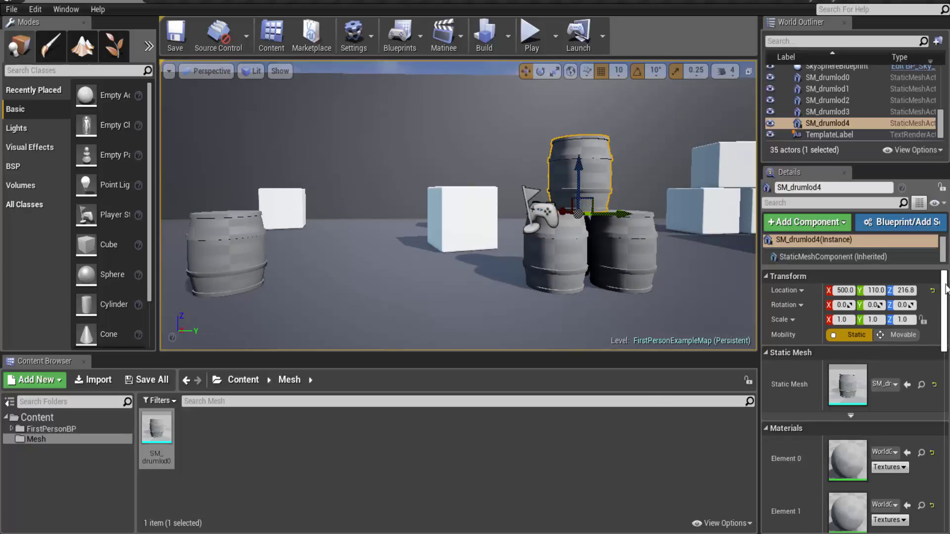
pyautogui.scroll(-3, 944, 286)
pyautogui.scroll(3, 942, 279)
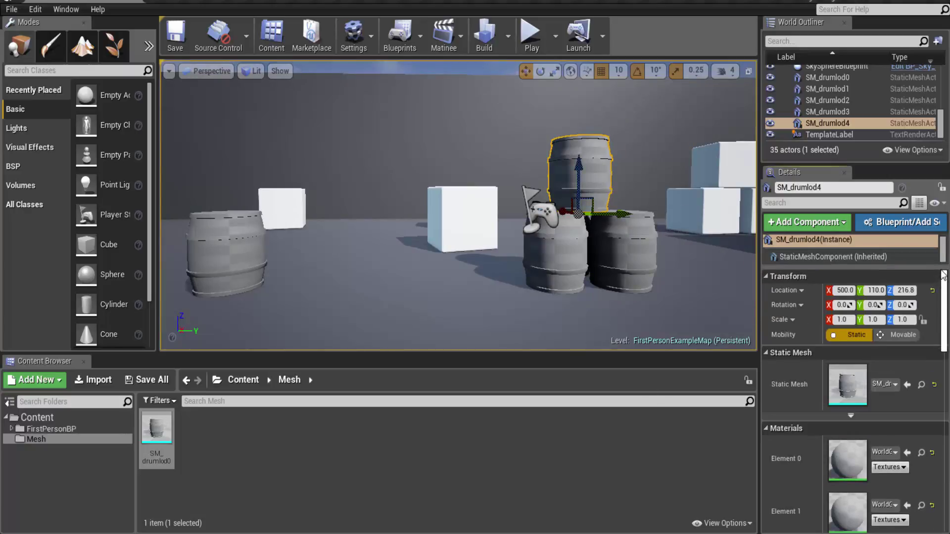